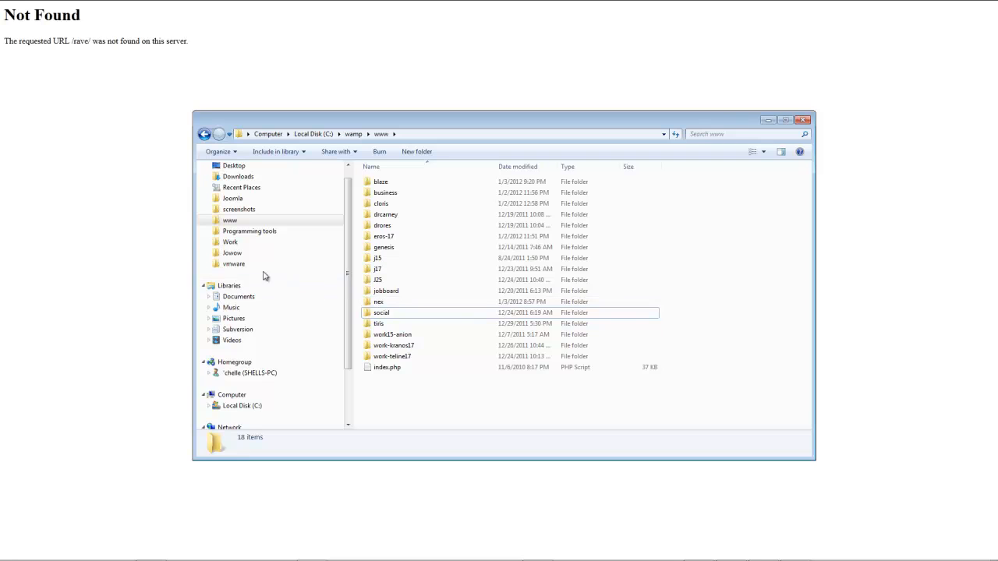
# Open the quickstart folder inside Work, Templates, j17 of the Joomla documents
pyautogui.click(230, 242)
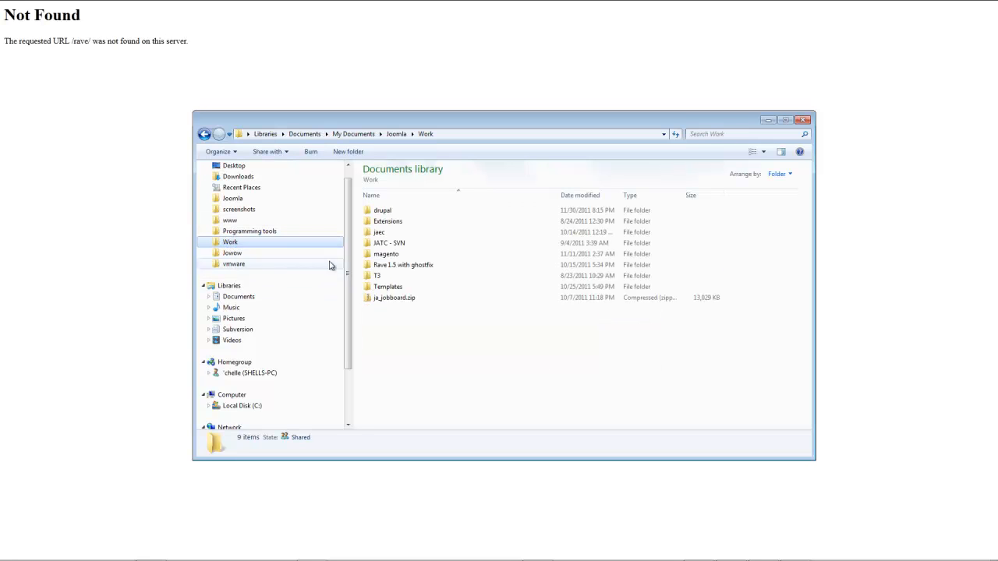
pyautogui.doubleClick(389, 287)
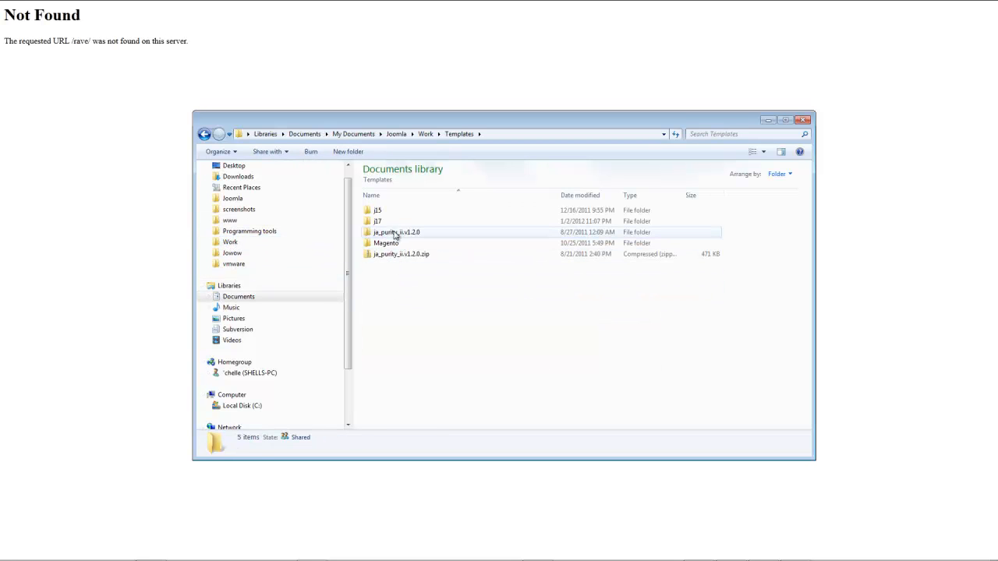
pyautogui.doubleClick(379, 222)
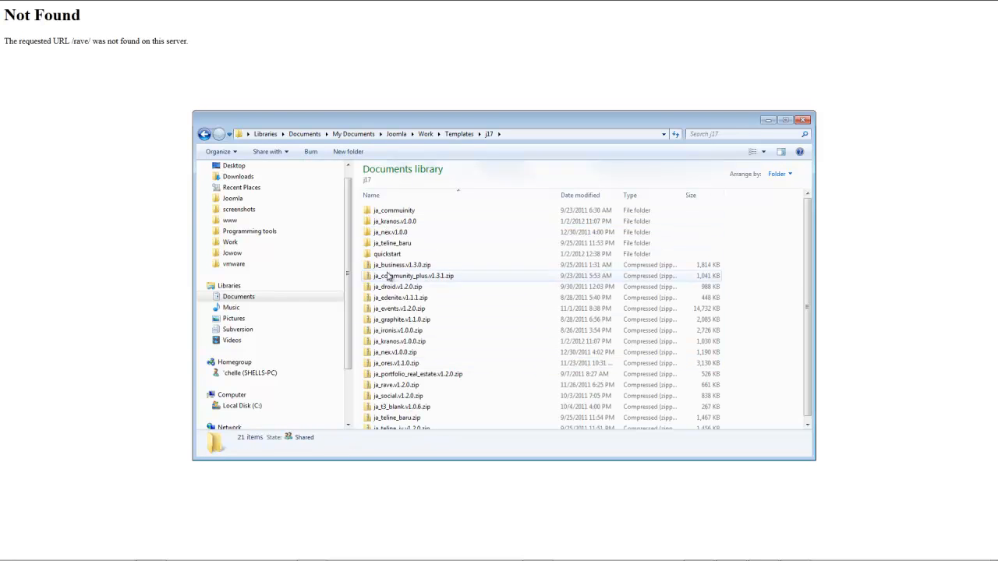
pyautogui.doubleClick(385, 254)
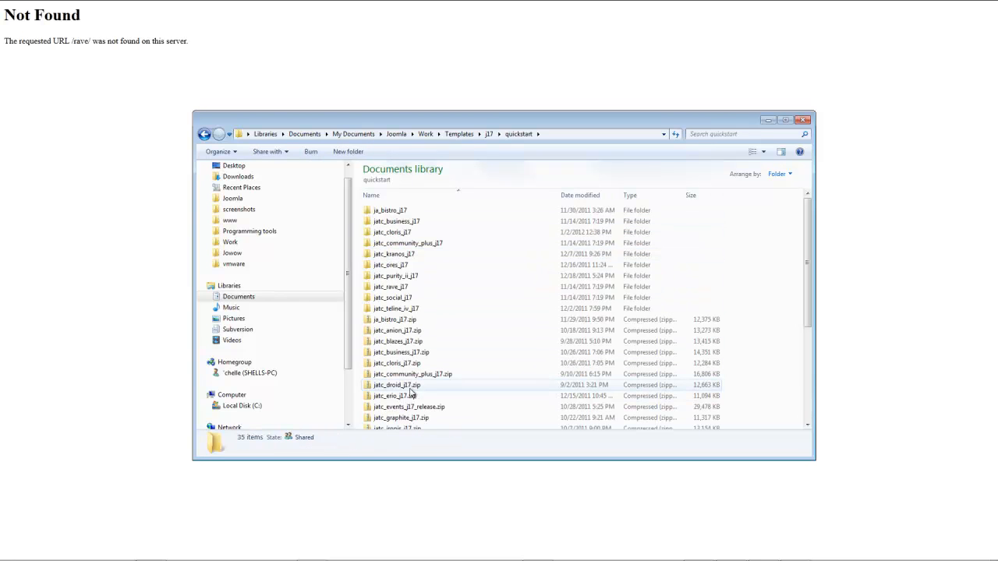
# Extract jatc_rave_j17.zip with 7-Zip into C:\wamp\www\rave, keeping current pathnames and asking before overwriting
pyautogui.rightClick(389, 291)
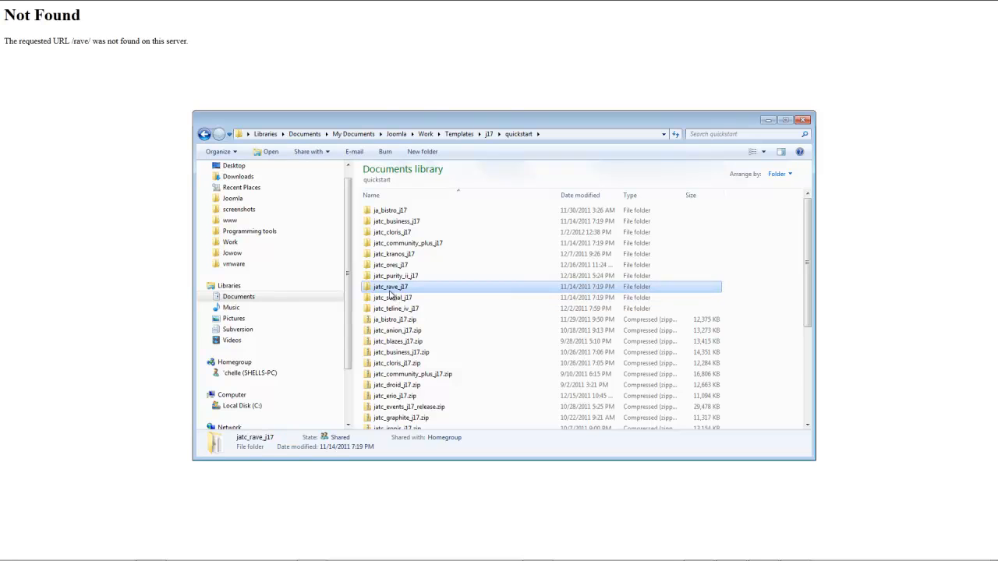
pyautogui.click(518, 349)
pyautogui.scroll(-2, 508, 347)
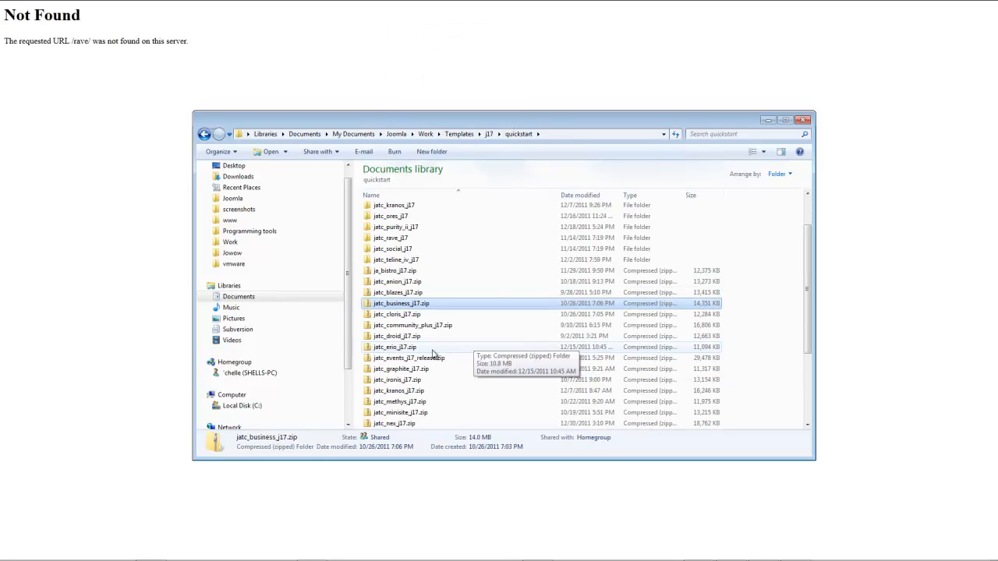
pyautogui.scroll(-3, 400, 400)
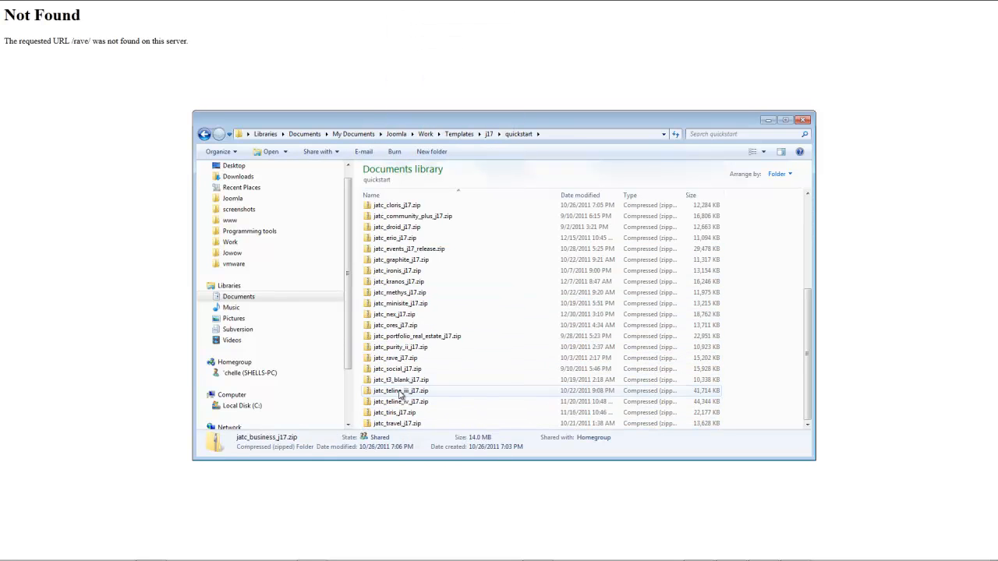
pyautogui.rightClick(396, 360)
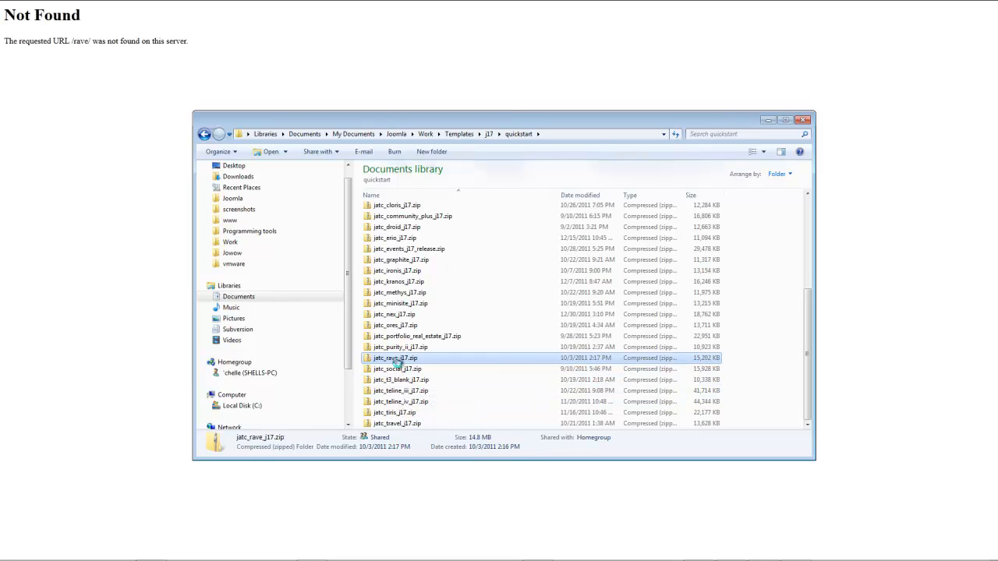
pyautogui.moveTo(449, 173)
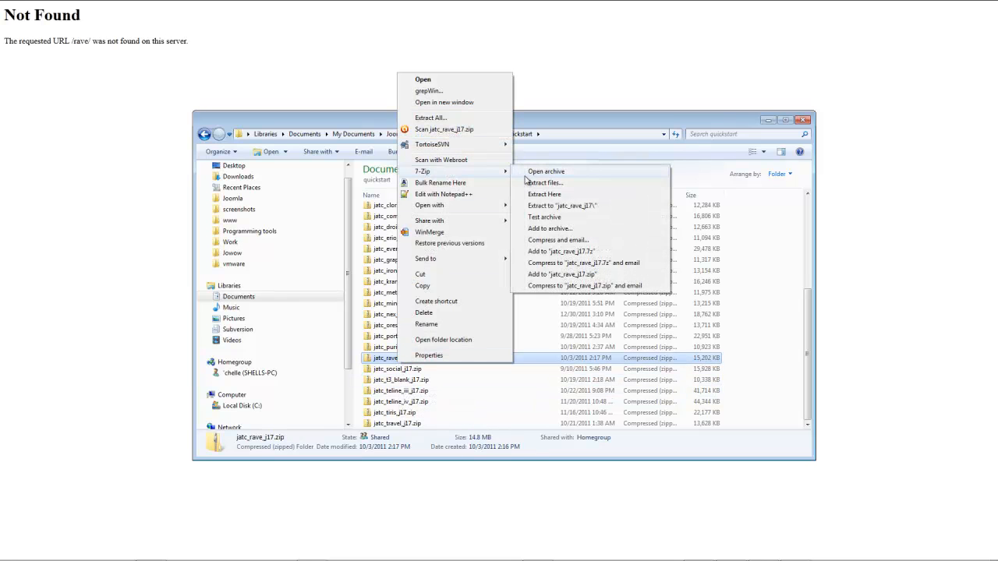
pyautogui.click(538, 183)
pyautogui.click(580, 218)
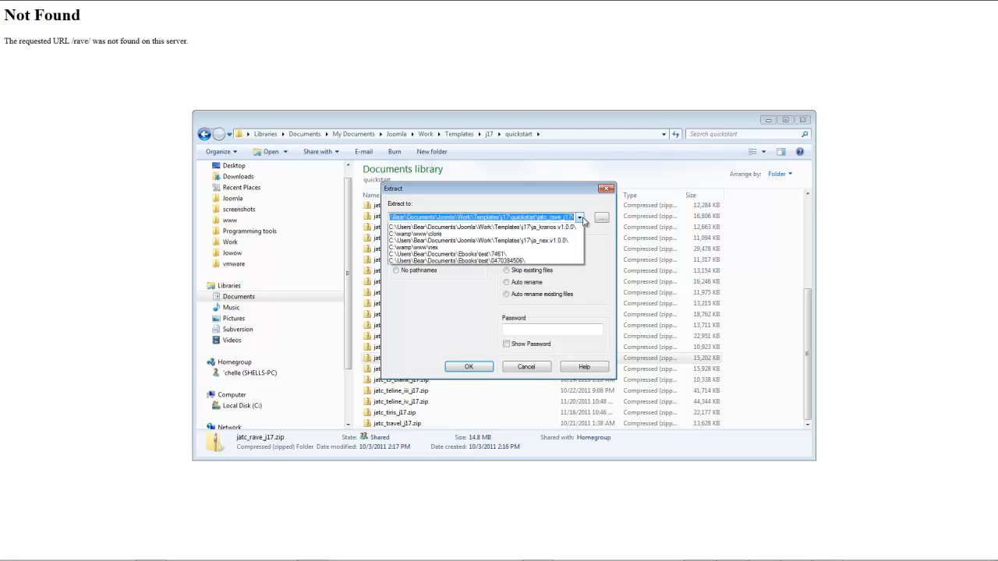
pyautogui.click(460, 227)
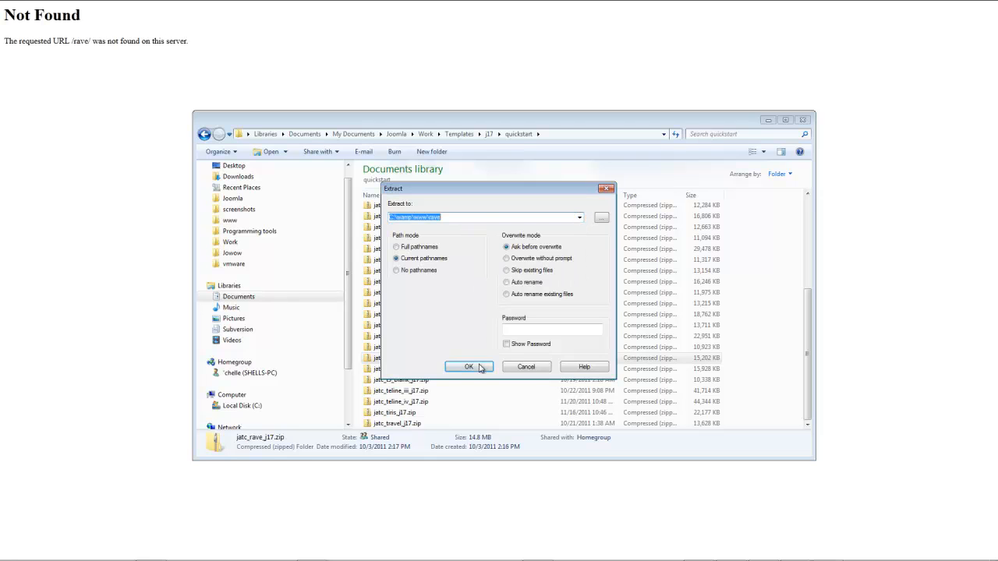
pyautogui.click(469, 366)
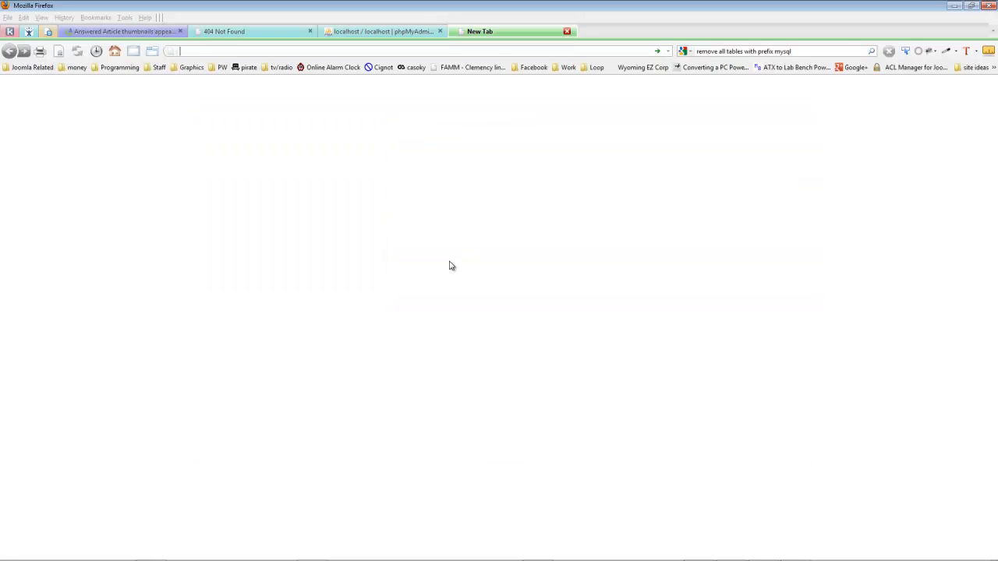
# Switch to Firefox, open the bookmarked Jowwow cPanel and launch its File Manager at the document root for jowwow.net
pyautogui.click(158, 68)
pyautogui.moveTo(185, 176)
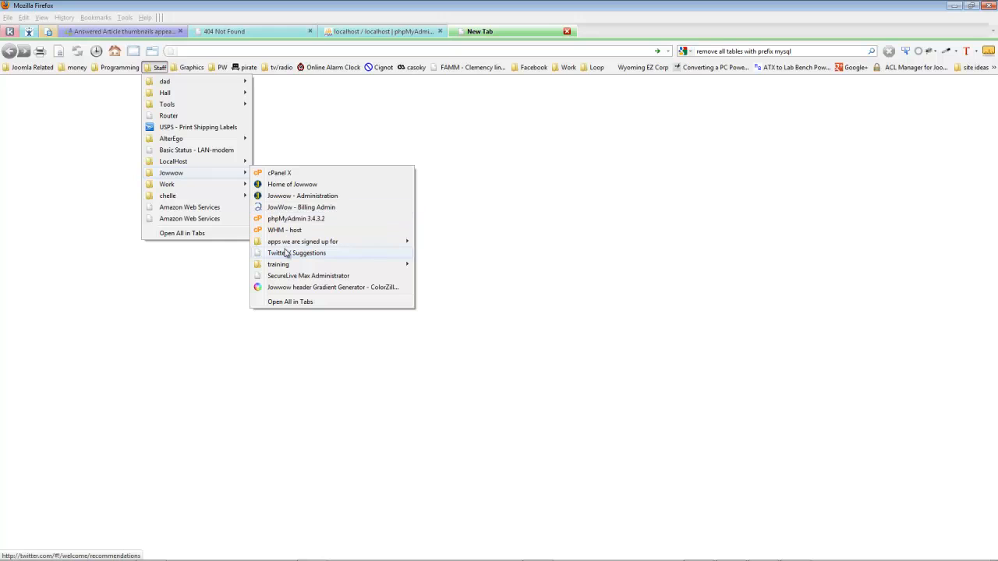
pyautogui.click(271, 183)
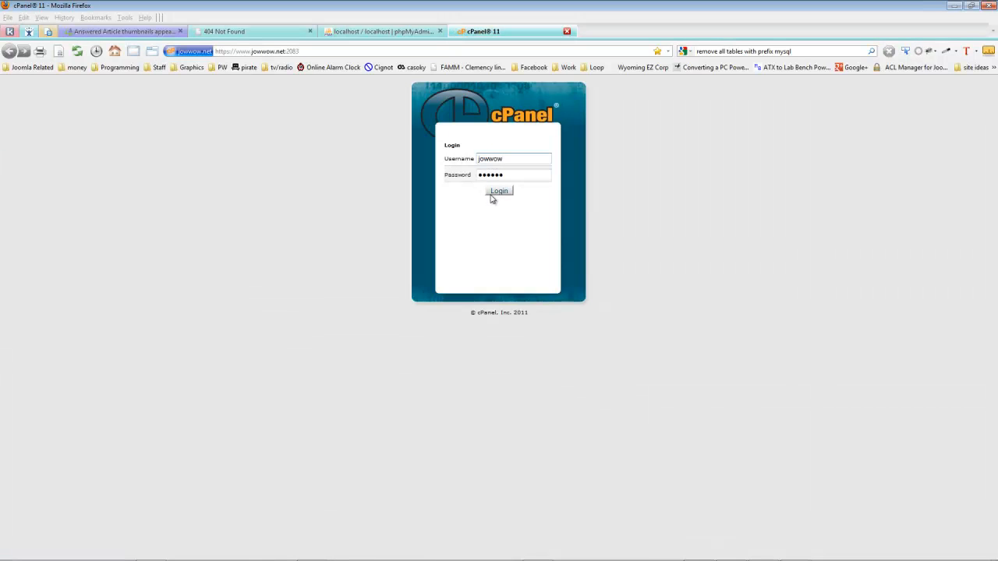
pyautogui.click(490, 193)
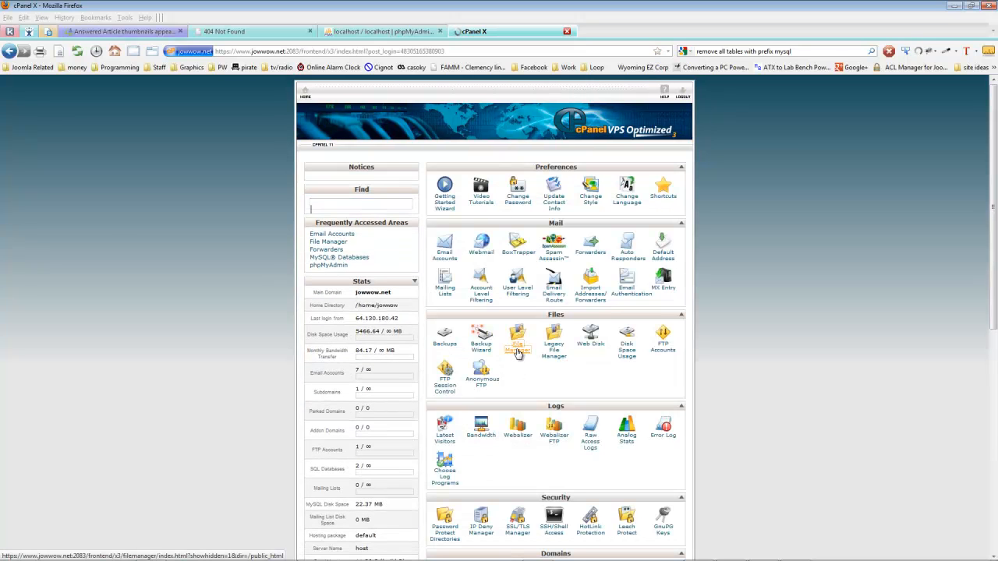
pyautogui.click(517, 351)
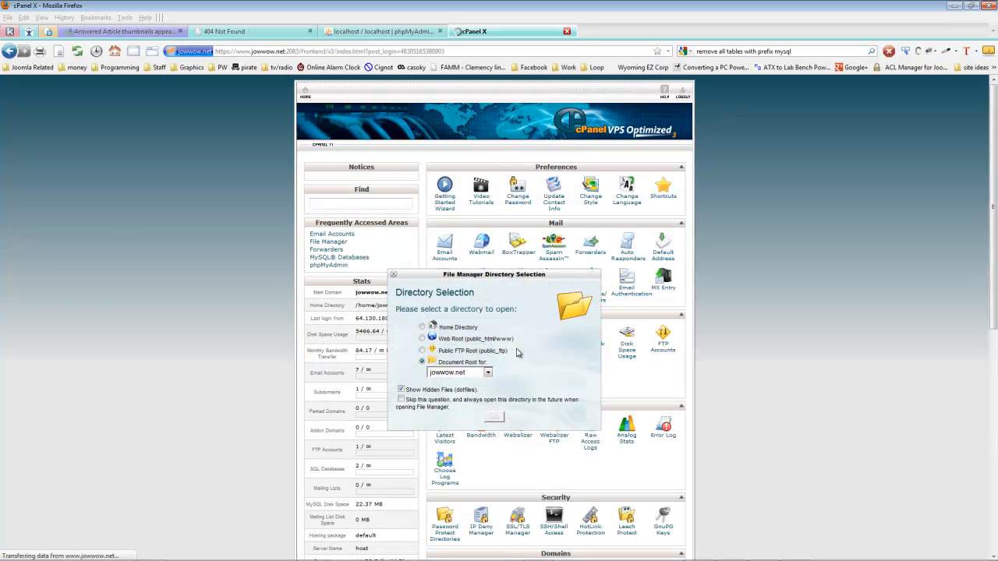
pyautogui.click(493, 420)
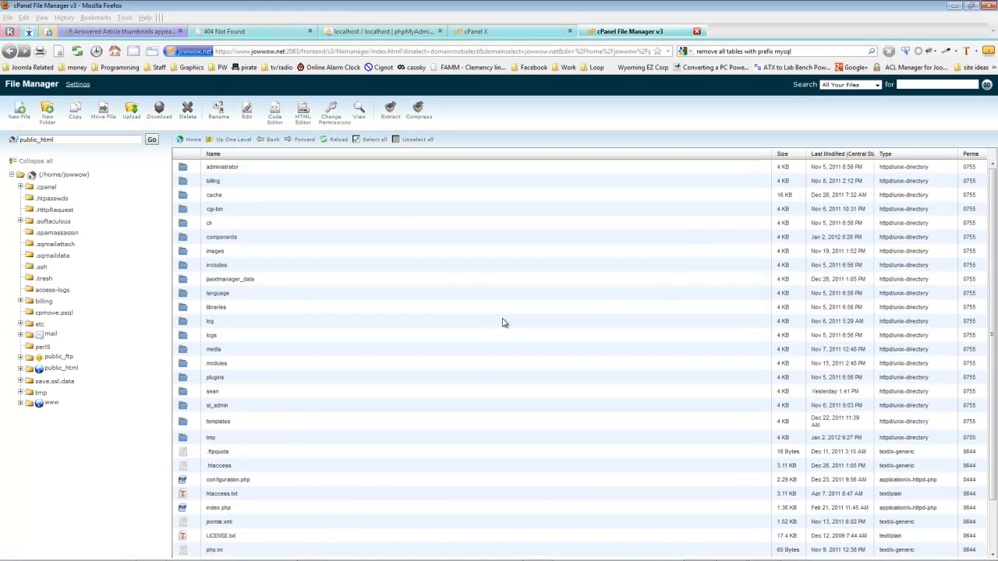
# Create a new folder named demo in public_html and open it
pyautogui.click(47, 123)
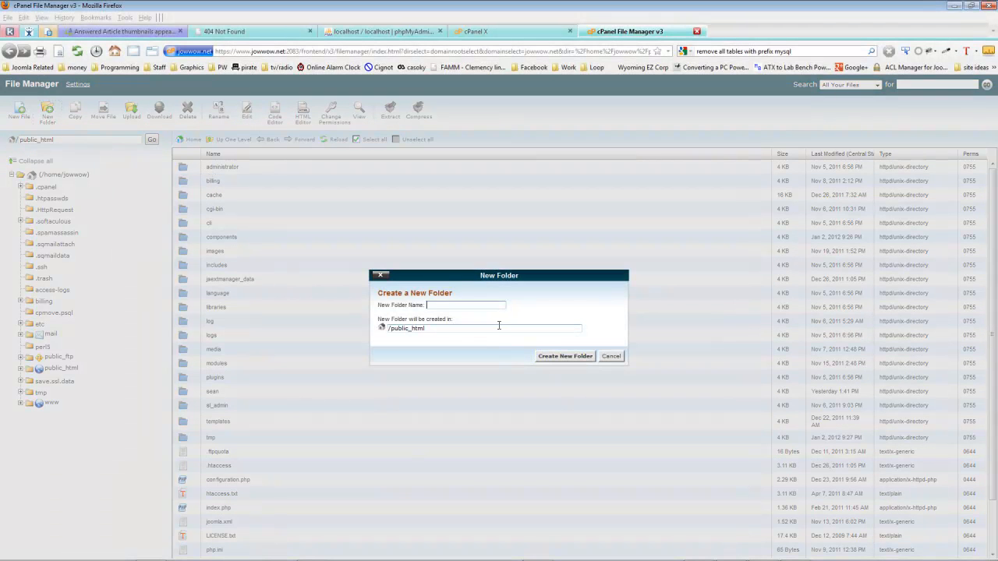
pyautogui.press('Return')
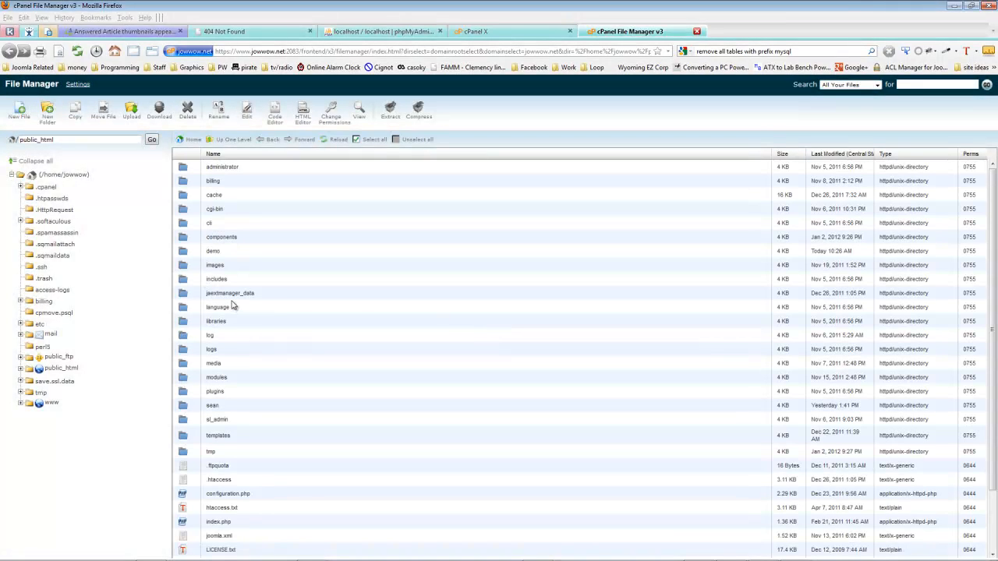
pyautogui.doubleClick(180, 254)
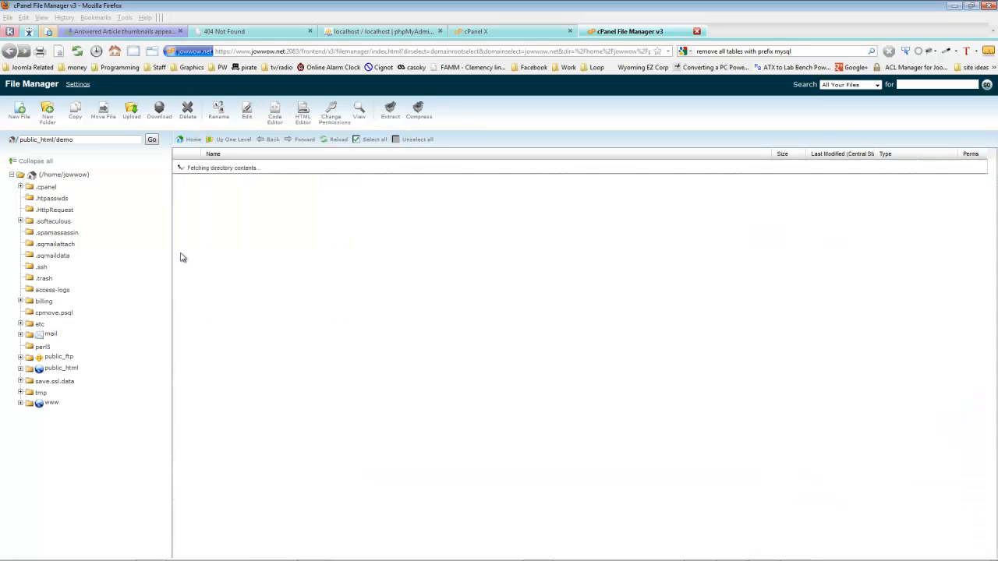
# Upload jatc_rave_j17.zip from the local j17 quickstart folder to public_html/demo and return to that directory
pyautogui.click(128, 114)
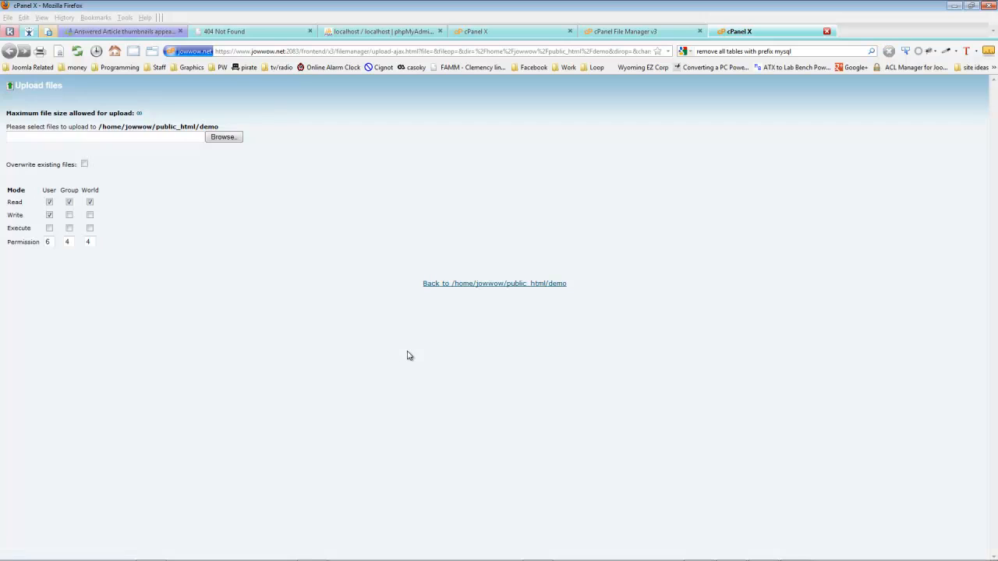
pyautogui.click(222, 138)
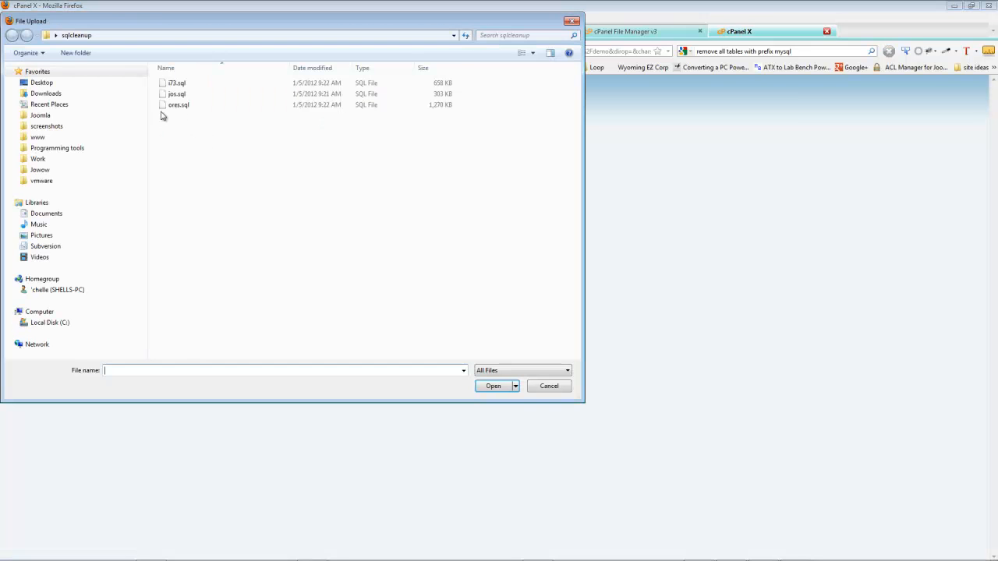
pyautogui.click(63, 159)
pyautogui.doubleClick(204, 190)
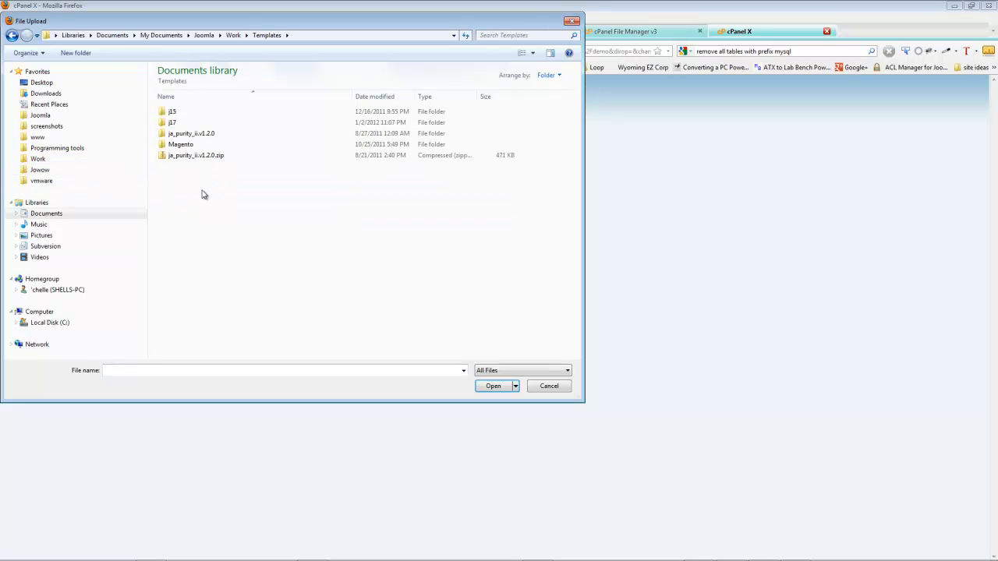
pyautogui.doubleClick(173, 124)
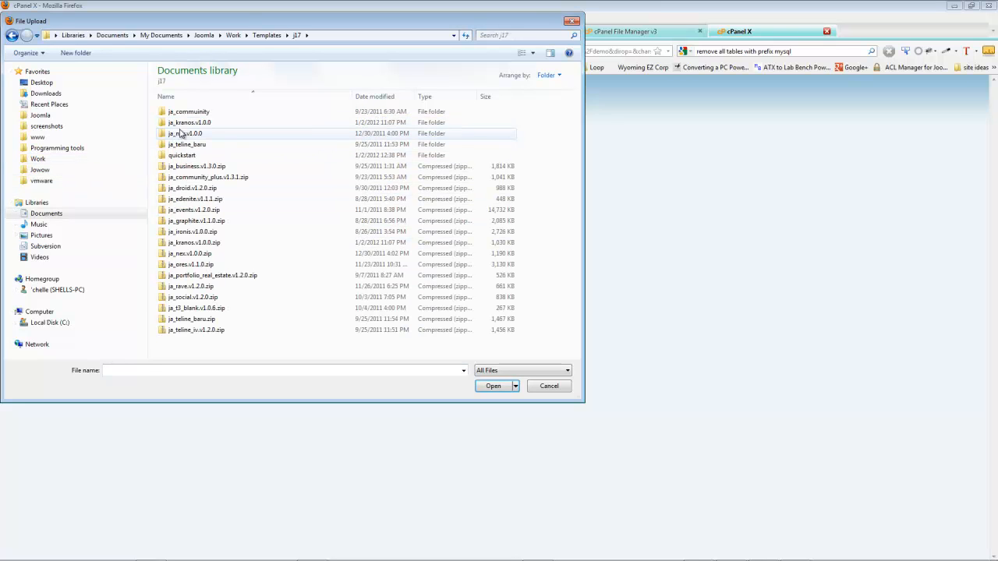
pyautogui.doubleClick(182, 155)
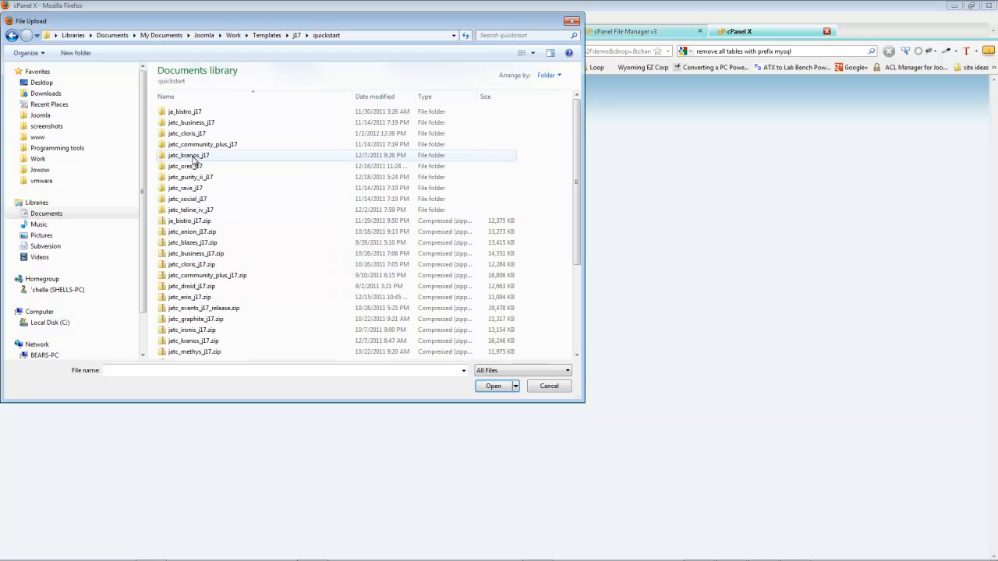
pyautogui.click(206, 332)
pyautogui.scroll(-3, 205, 333)
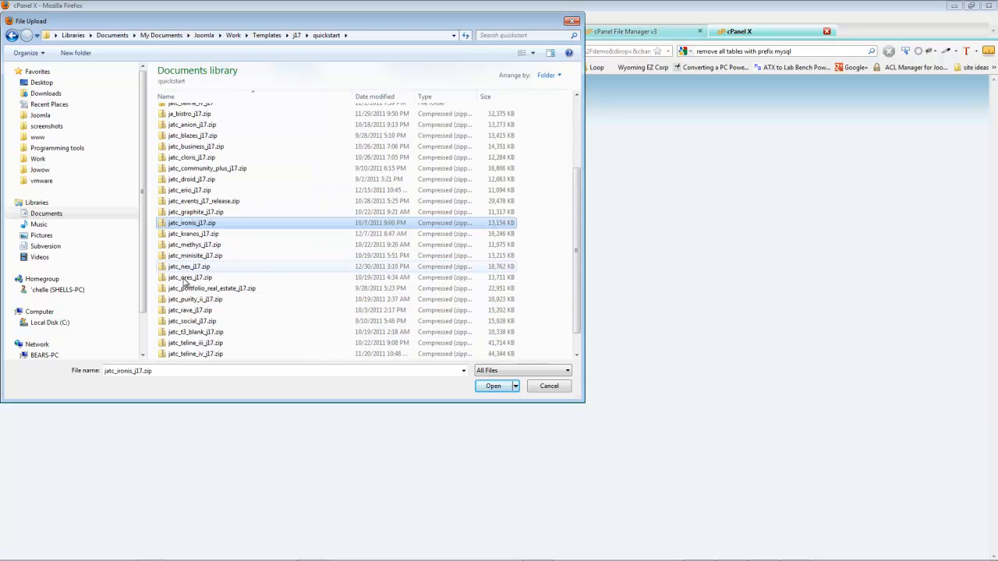
pyautogui.click(187, 309)
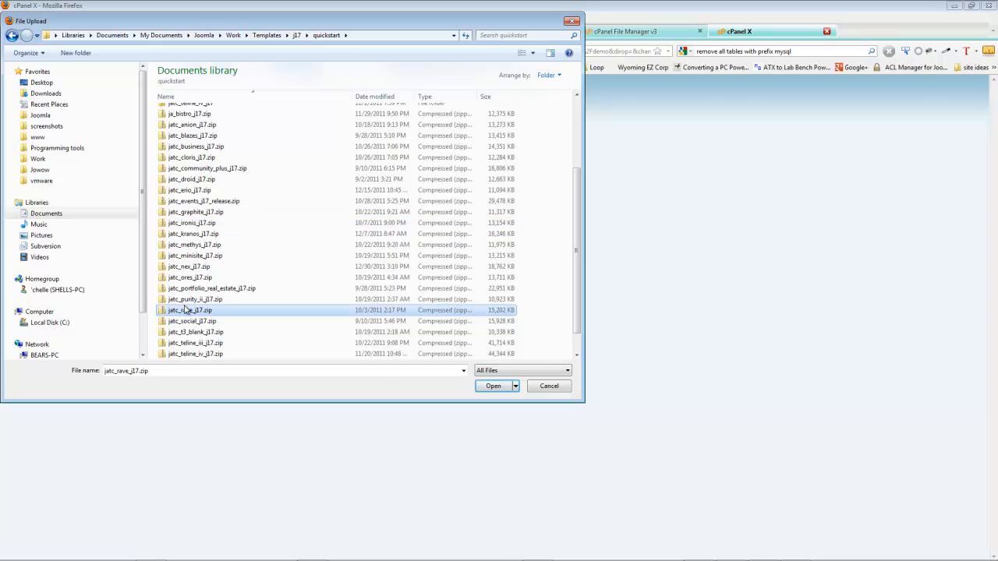
pyautogui.click(489, 388)
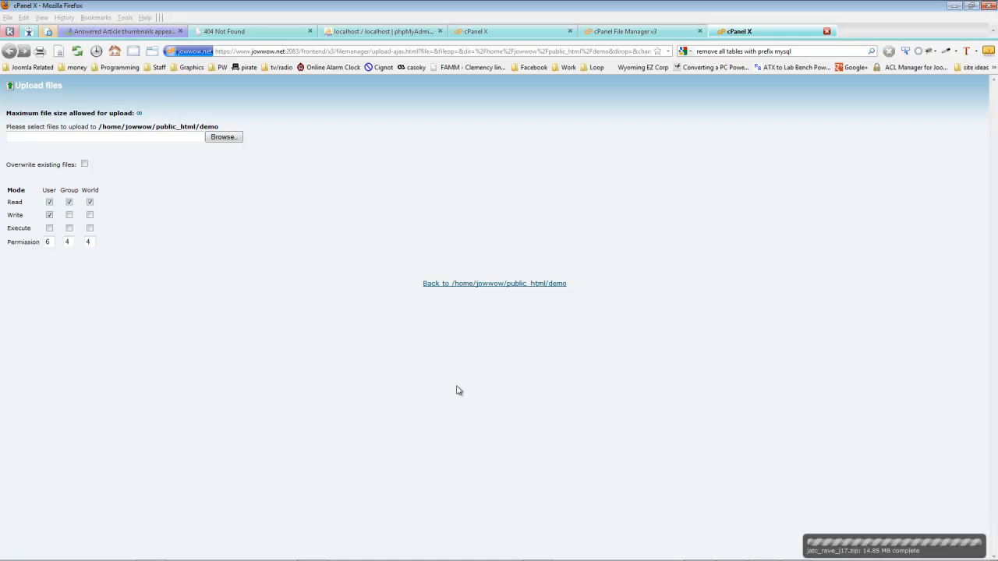
pyautogui.click(459, 285)
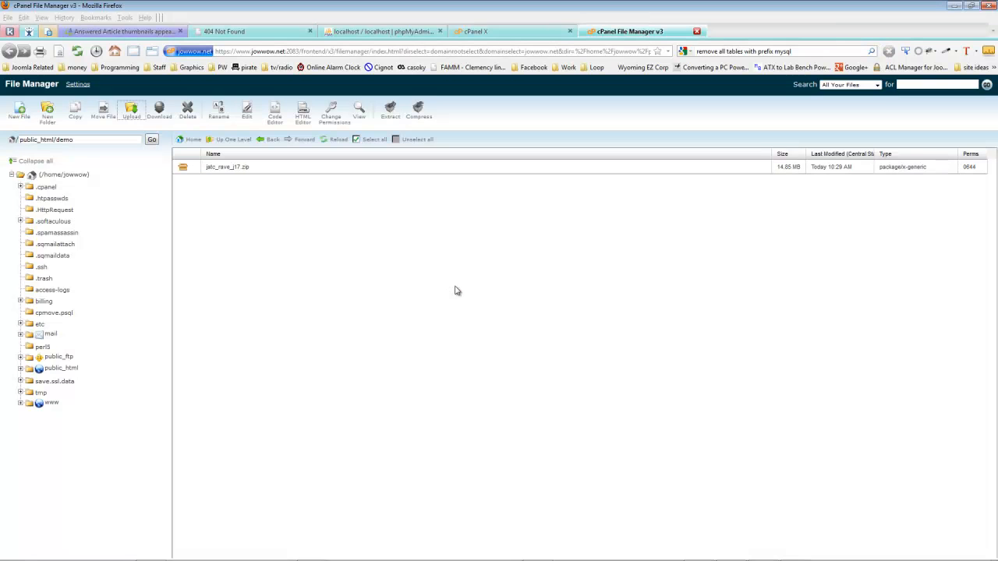
# Extract jatc_rave_j17.zip into the public_html/demo folder and reload the file listing
pyautogui.click(205, 171)
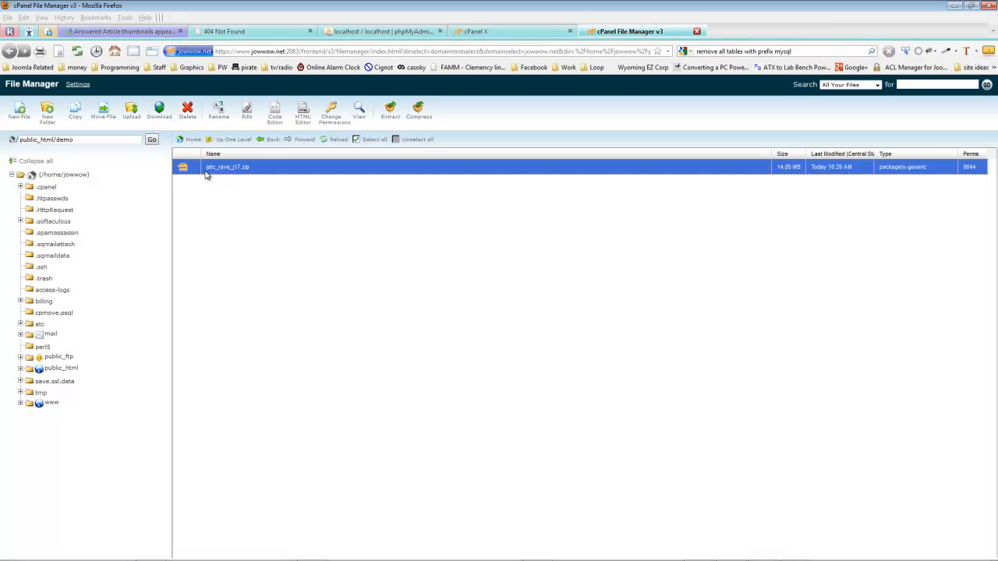
pyautogui.click(391, 110)
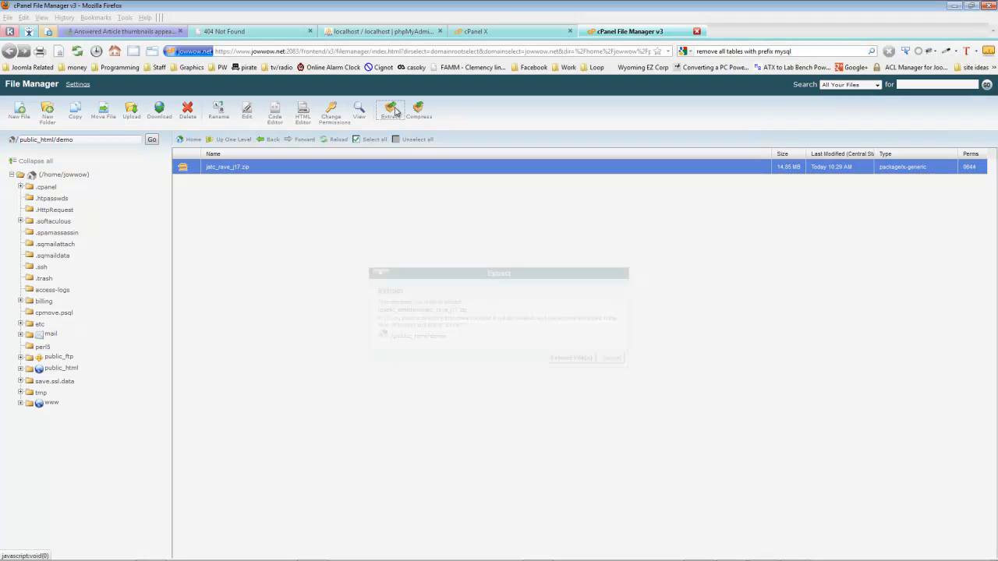
pyautogui.click(570, 357)
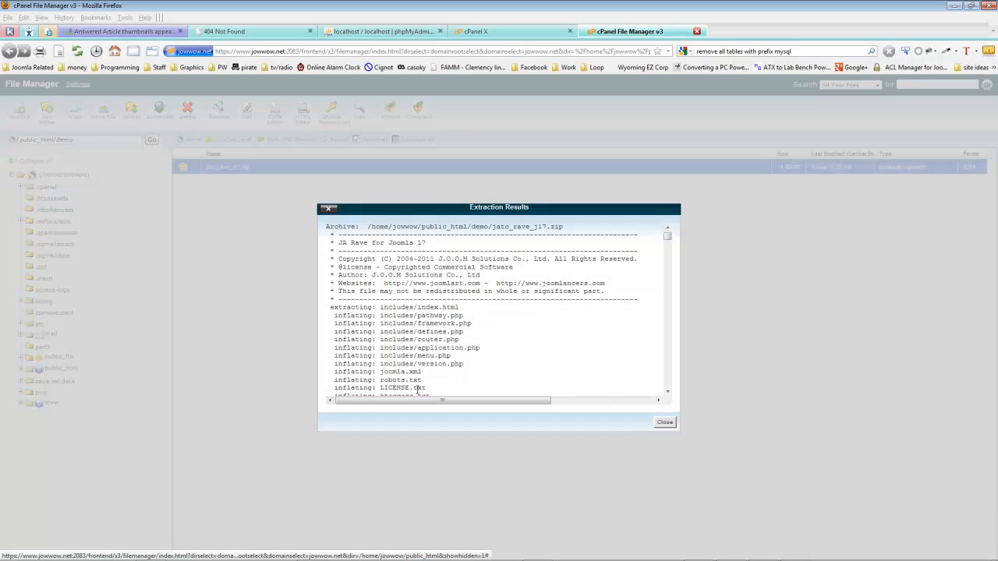
pyautogui.click(663, 422)
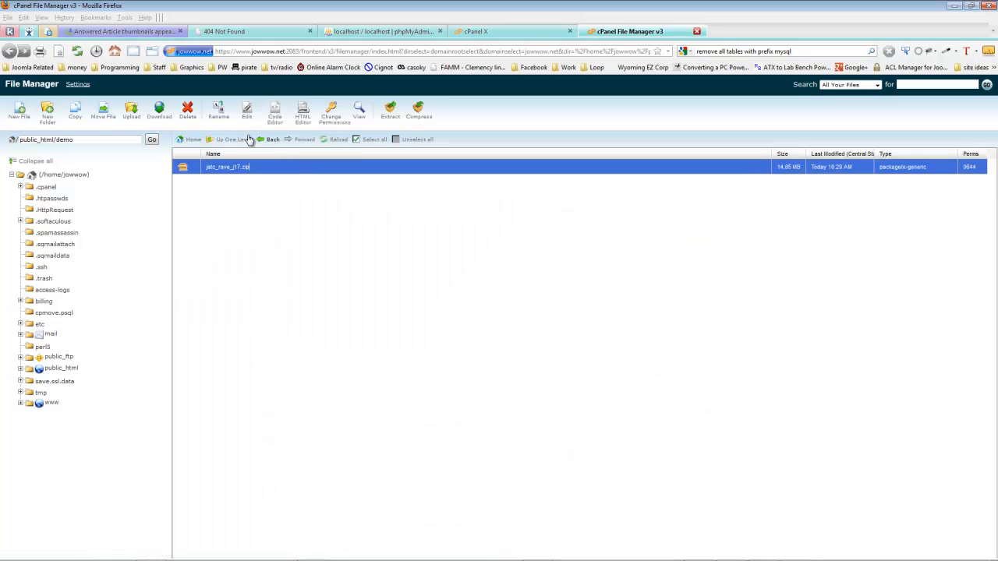
pyautogui.click(325, 142)
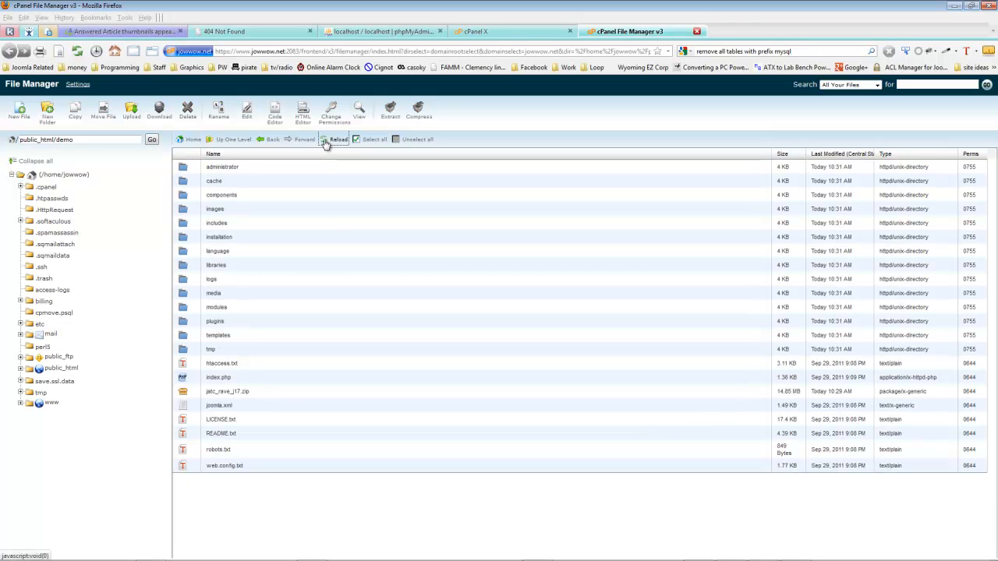
# Delete jatc_rave_j17.zip from public_html/demo, then delete the demo folder from public_html
pyautogui.click(222, 392)
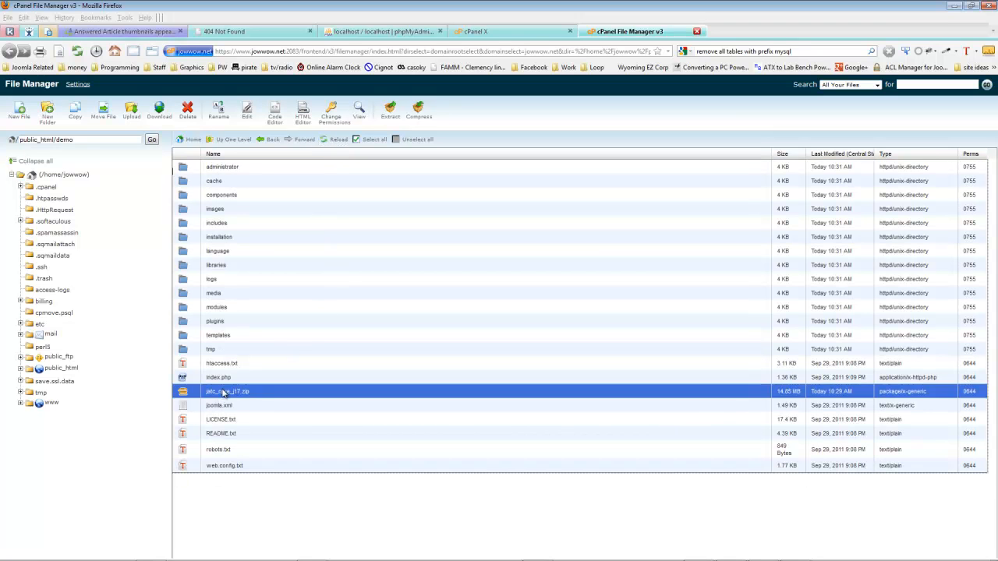
pyautogui.click(188, 111)
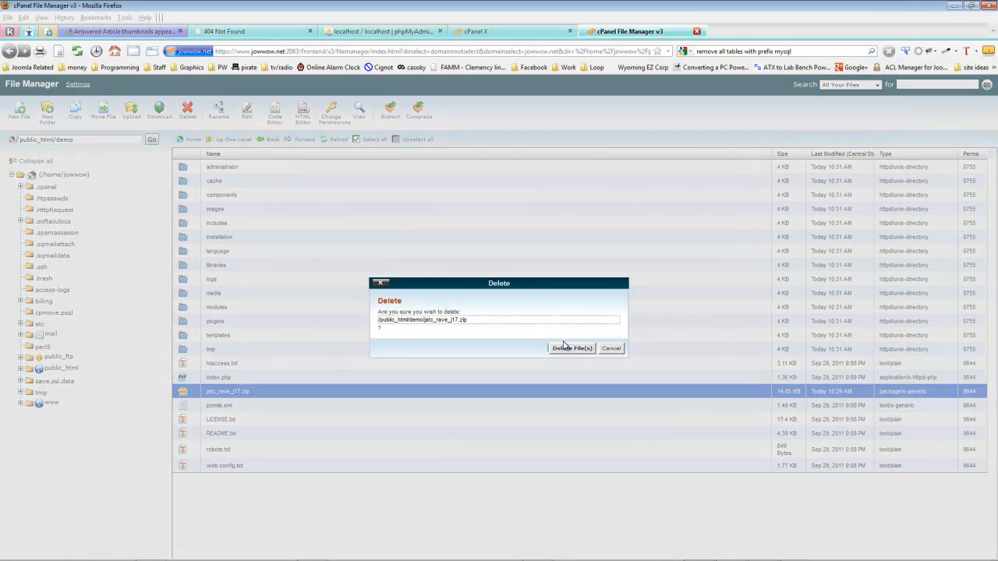
pyautogui.click(571, 349)
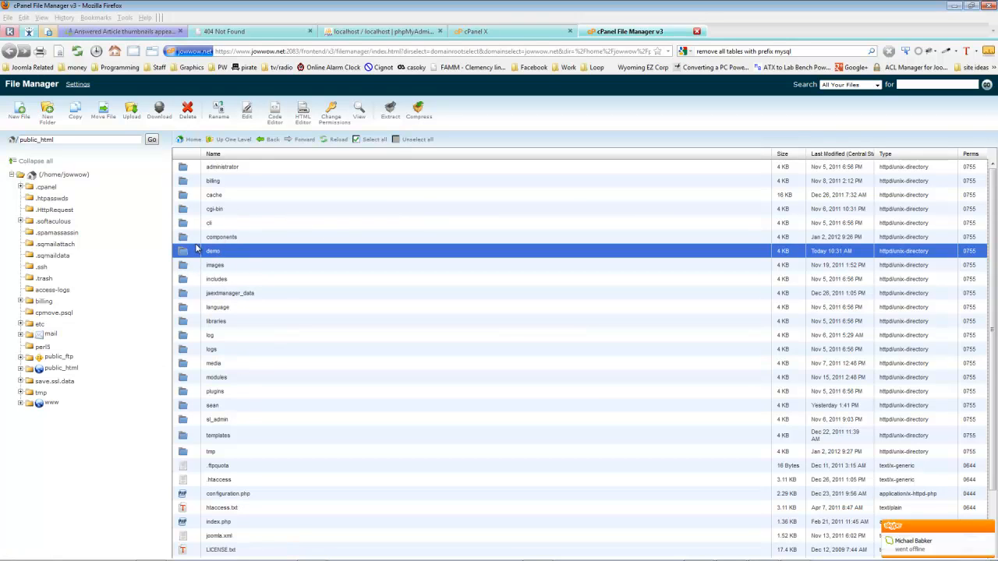
pyautogui.click(187, 113)
pyautogui.click(572, 349)
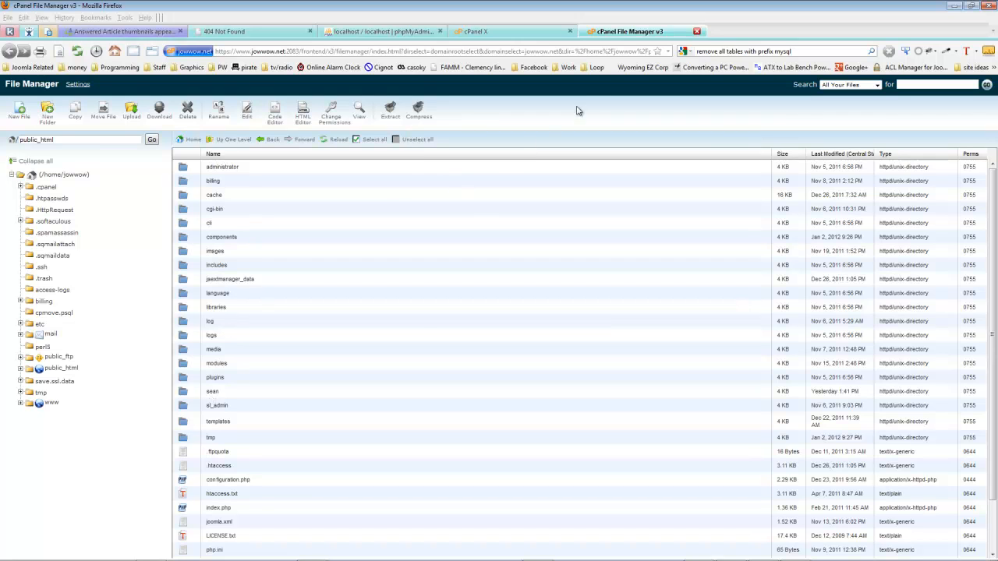
# Close the File Manager and cPanel pages and create a database named rave in the local phpMyAdmin
pyautogui.click(696, 31)
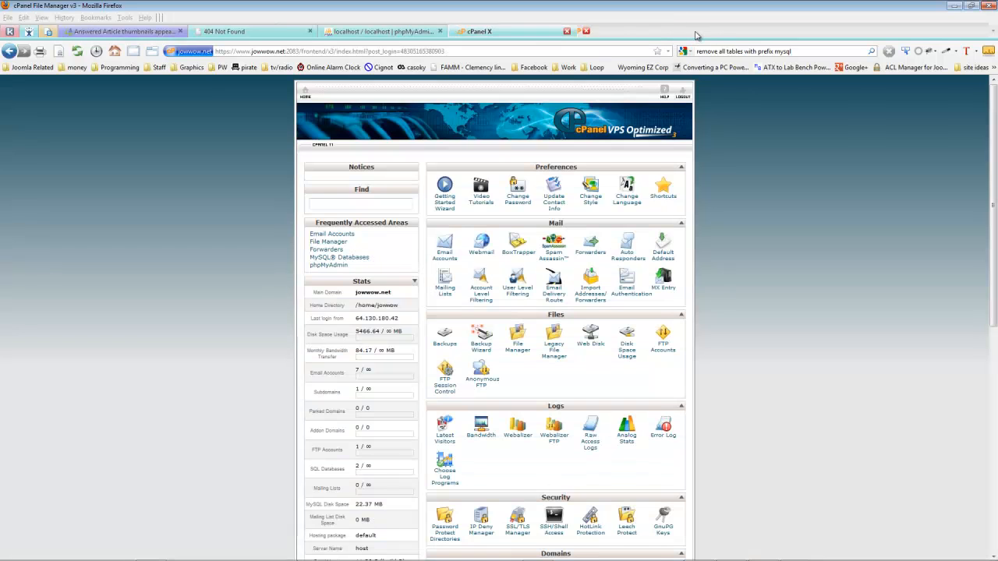
pyautogui.click(569, 32)
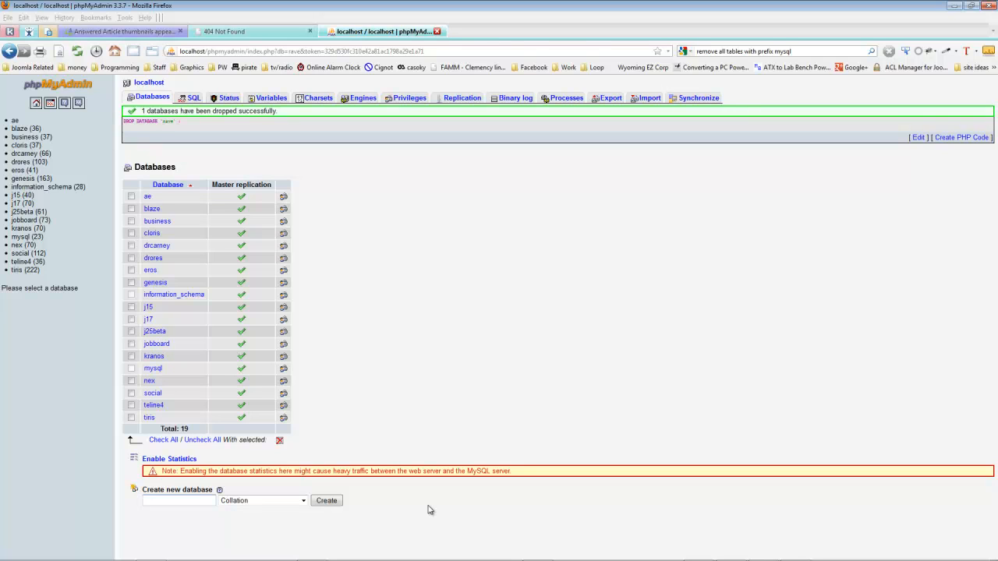
pyautogui.write('rave')
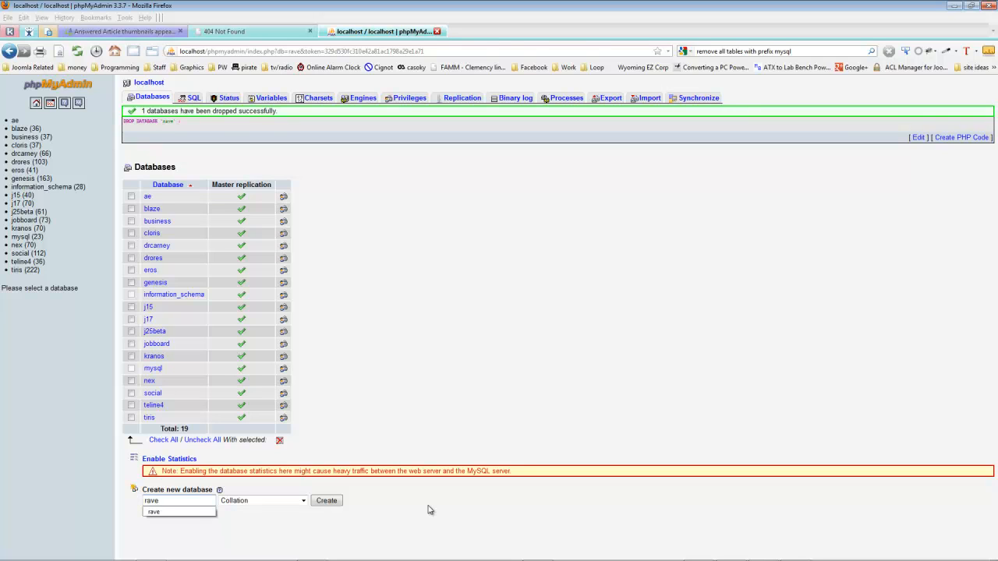
pyautogui.press('Return')
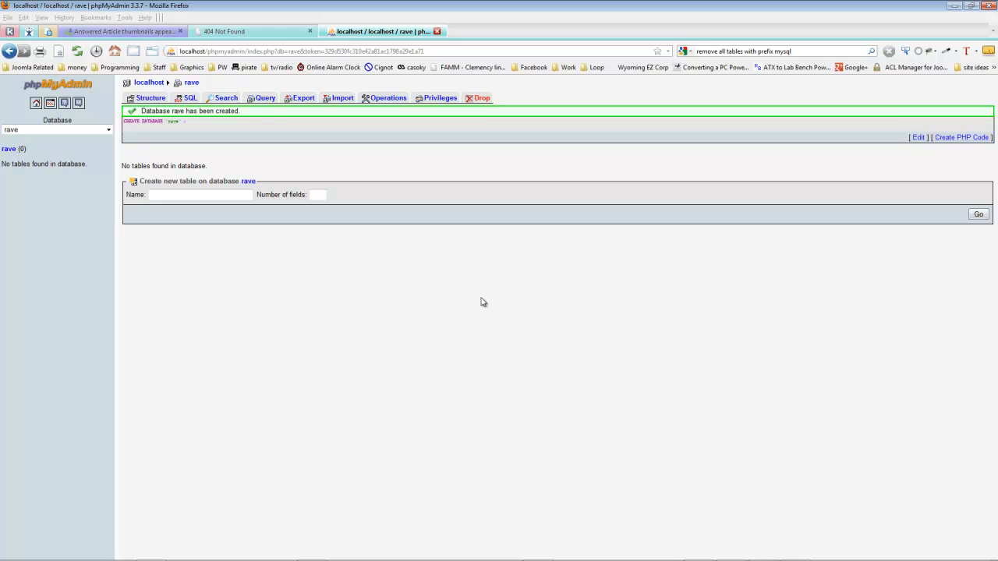
# Load localhost/rave and advance the Joomla installer in English (United States) past the pre-installation check and license to the database configuration
pyautogui.click(245, 31)
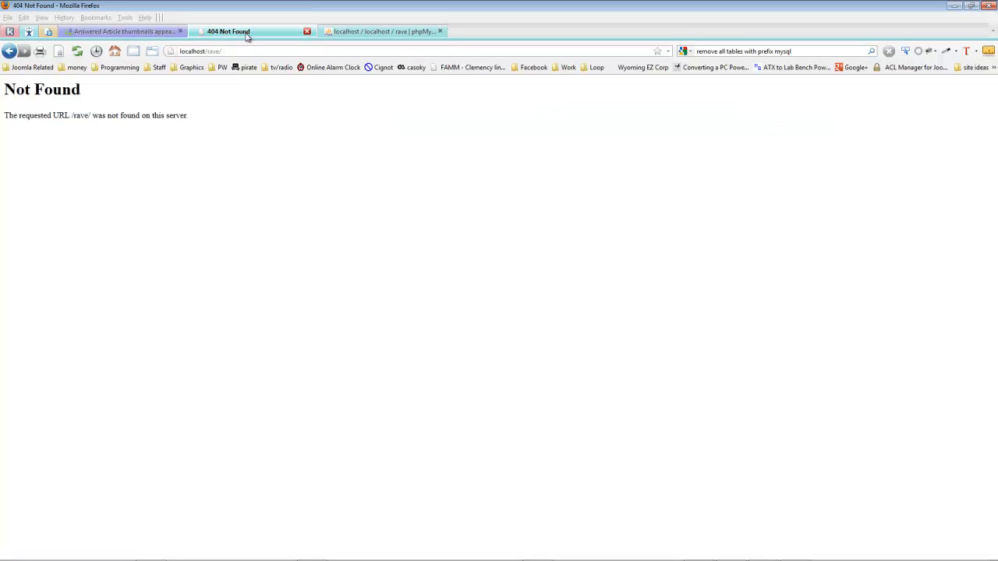
pyautogui.click(256, 52)
pyautogui.press('Return')
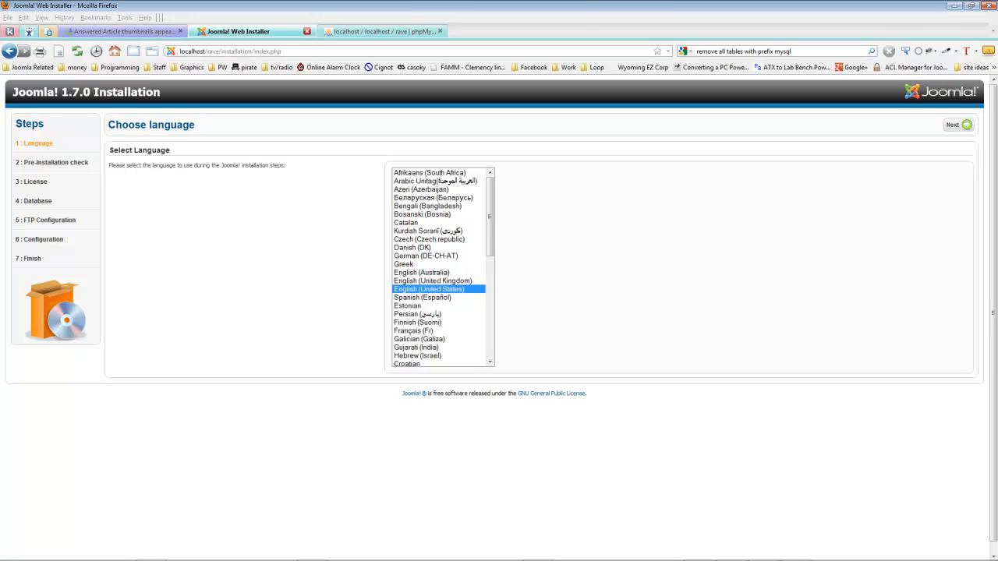
pyautogui.click(954, 124)
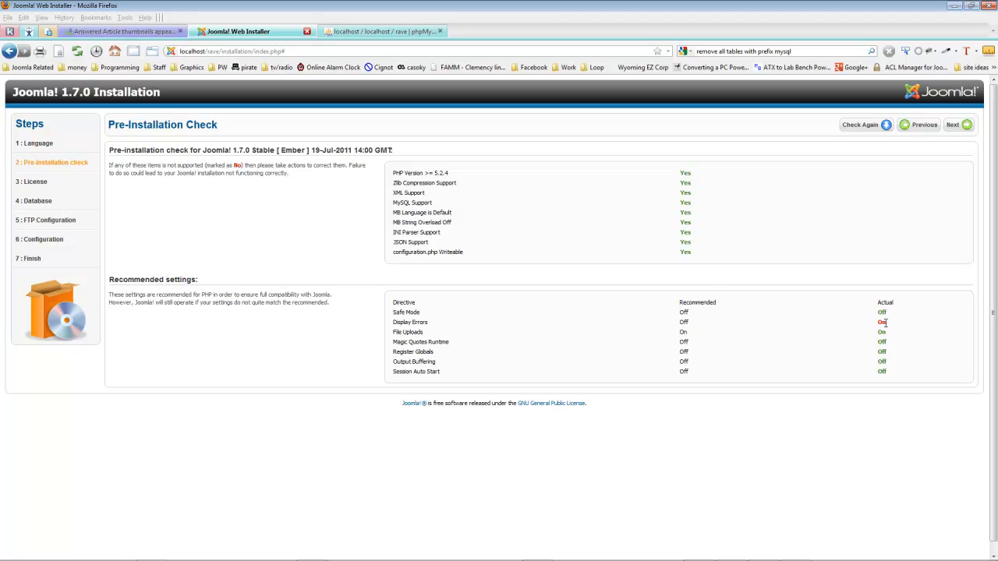
pyautogui.click(958, 127)
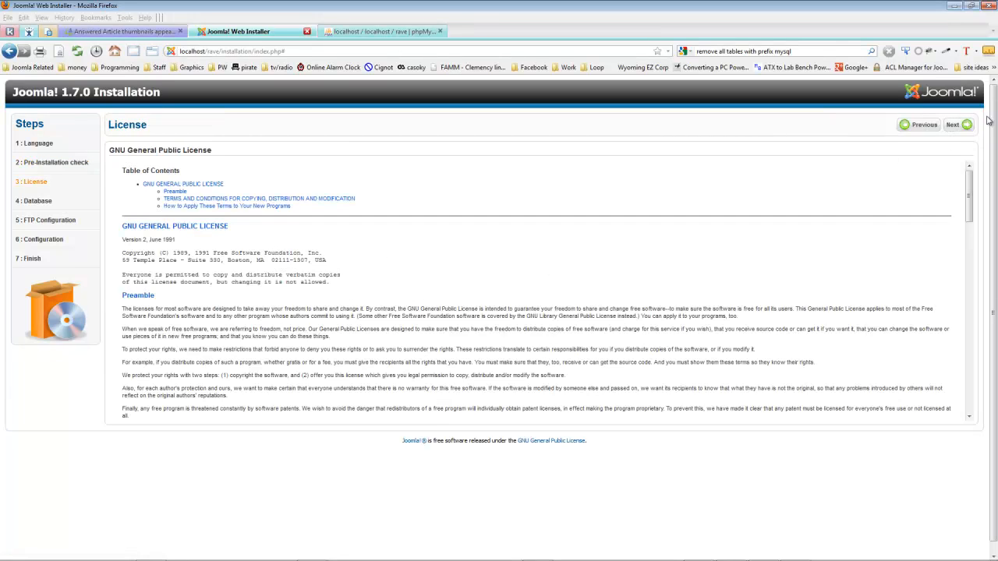
pyautogui.click(952, 127)
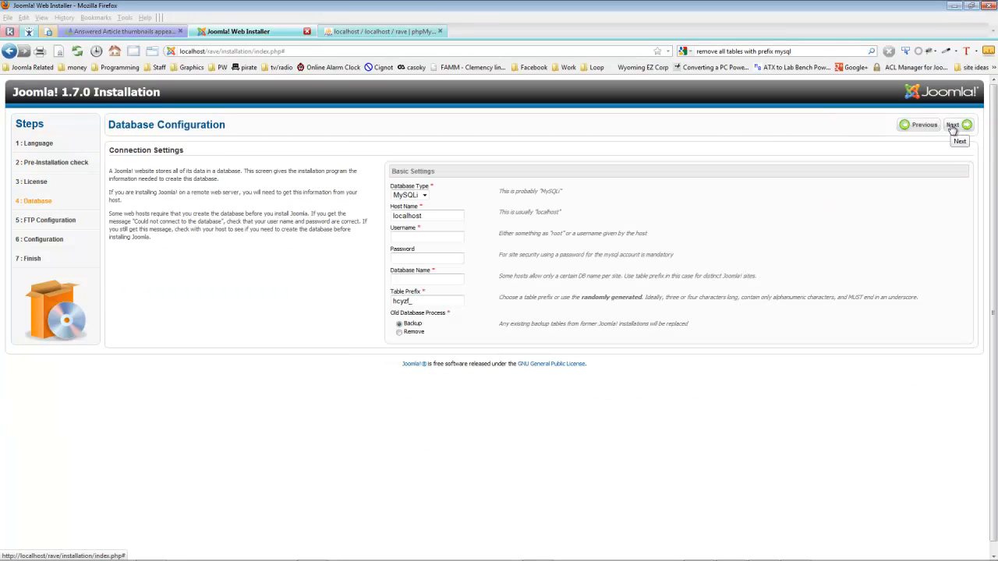
# Configure the database connection with username joomla, the database password and database name rave, and skip the FTP configuration
pyautogui.click(410, 236)
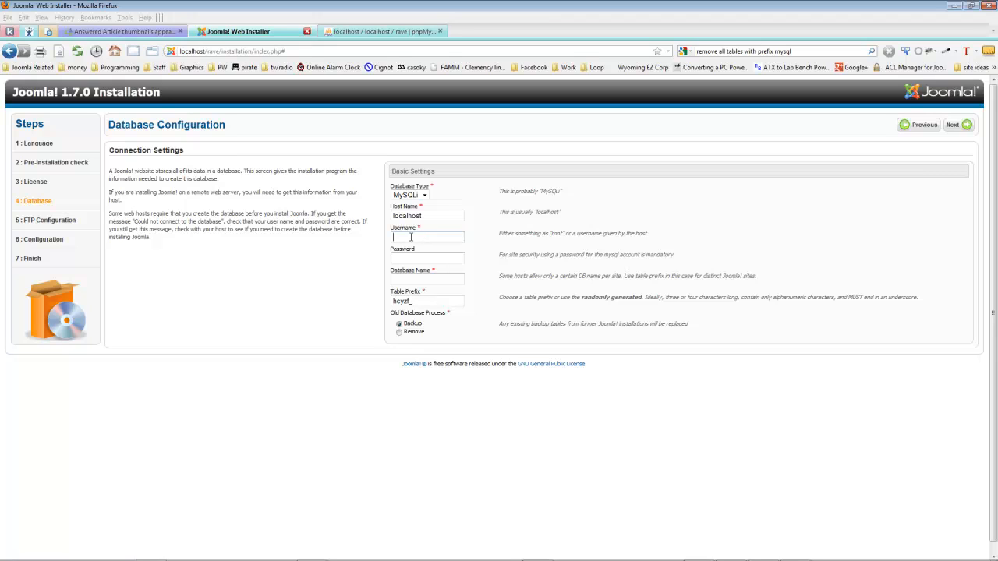
pyautogui.write('joomla')
pyautogui.press('Tab')
pyautogui.write('••••••')
pyautogui.press('Tab')
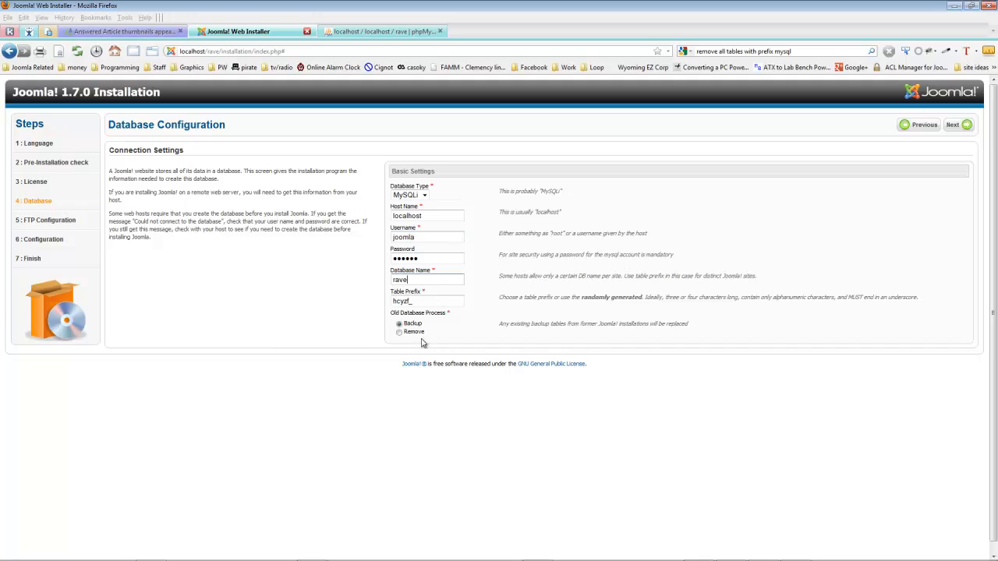
pyautogui.click(961, 125)
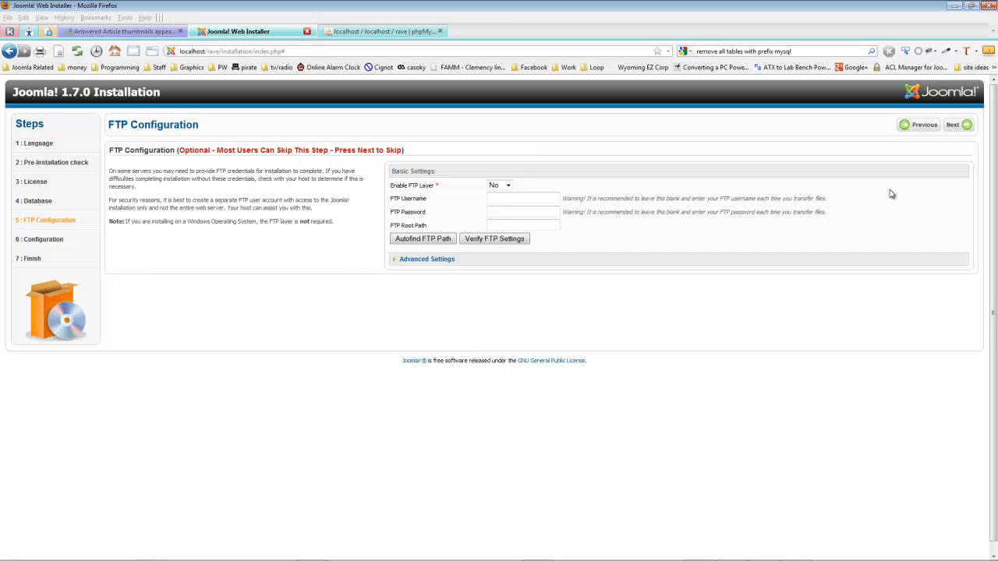
pyautogui.click(962, 127)
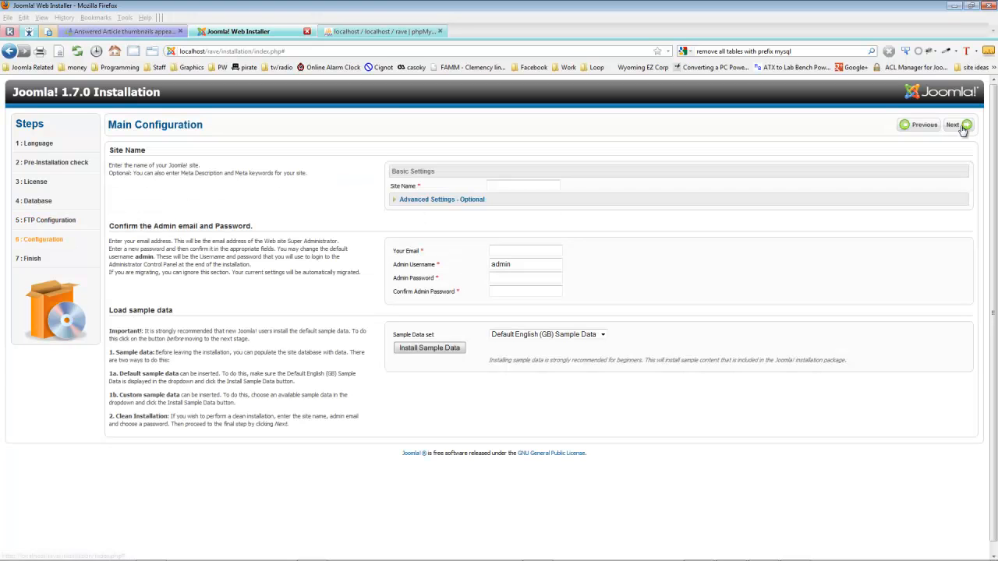
# Name the site Rave and enter the admin email, the admin username joomla and the admin password with its confirmation
pyautogui.click(510, 183)
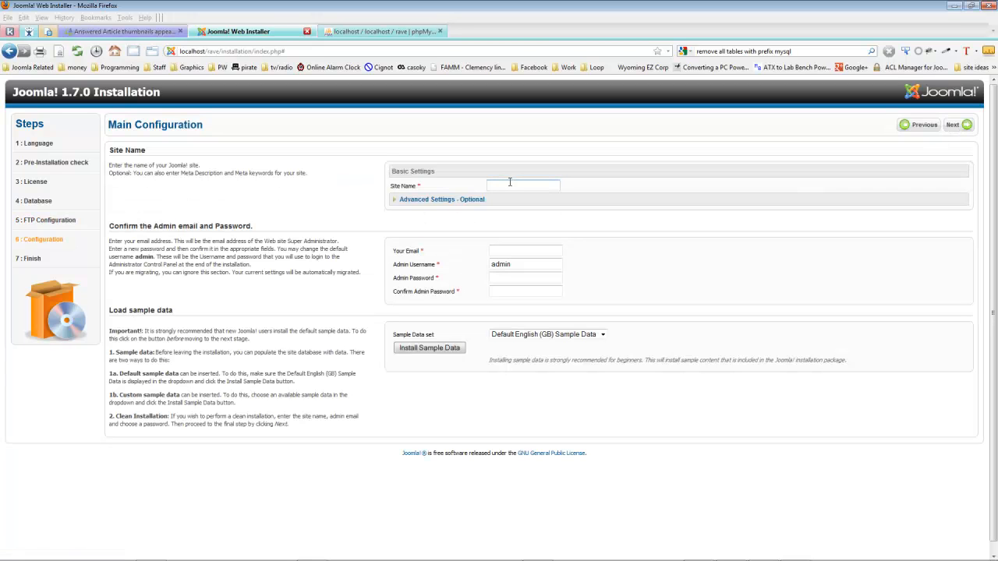
pyautogui.write('Rave')
pyautogui.press('Tab')
pyautogui.press('Tab')
pyautogui.press('Tab')
pyautogui.press('Tab')
pyautogui.press('Tab')
pyautogui.write('jo')
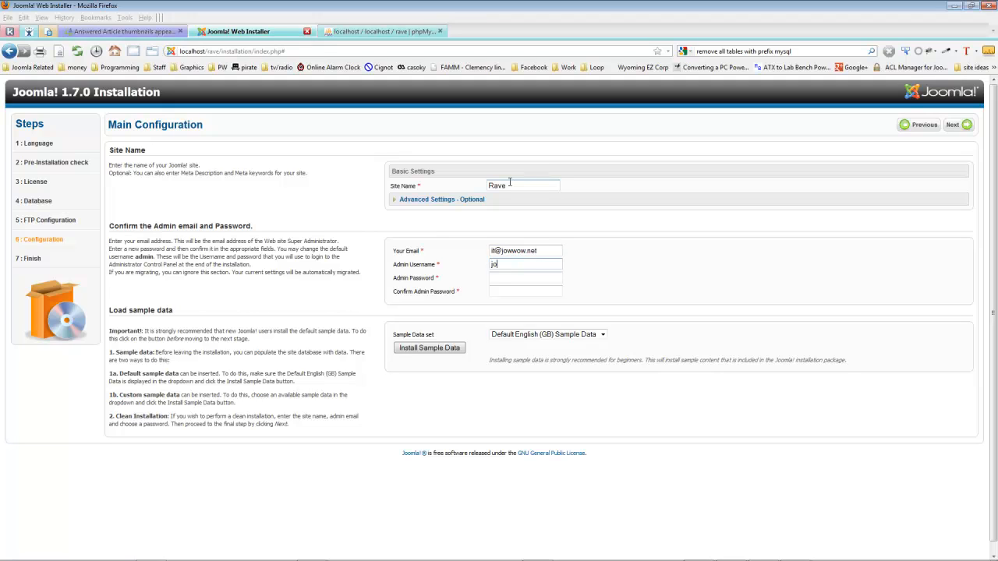
pyautogui.press('Tab')
pyautogui.write('p')
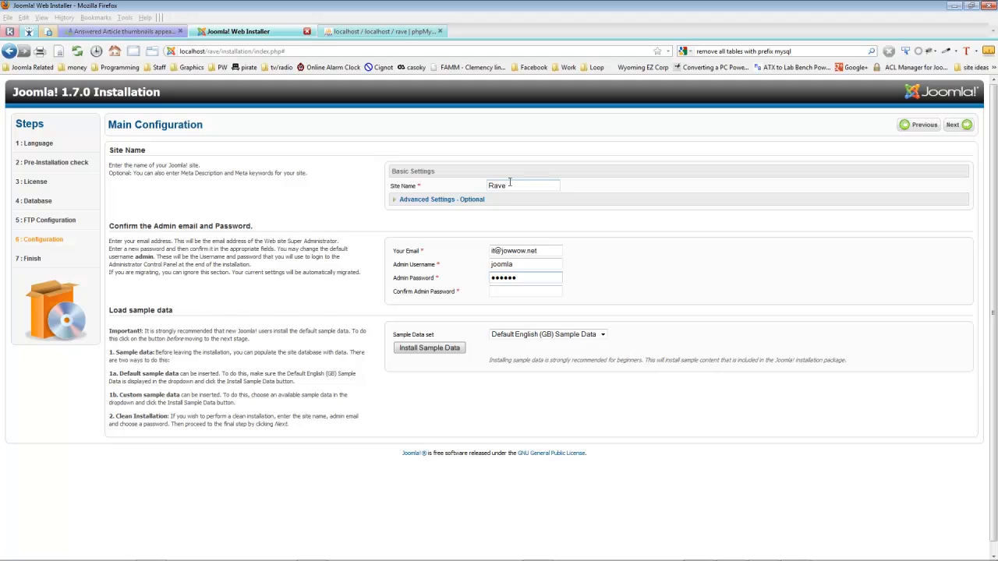
pyautogui.press('Tab')
# Install the Default English (GB) Sample Data and proceed to the installer's final page
pyautogui.click(538, 334)
pyautogui.click(538, 344)
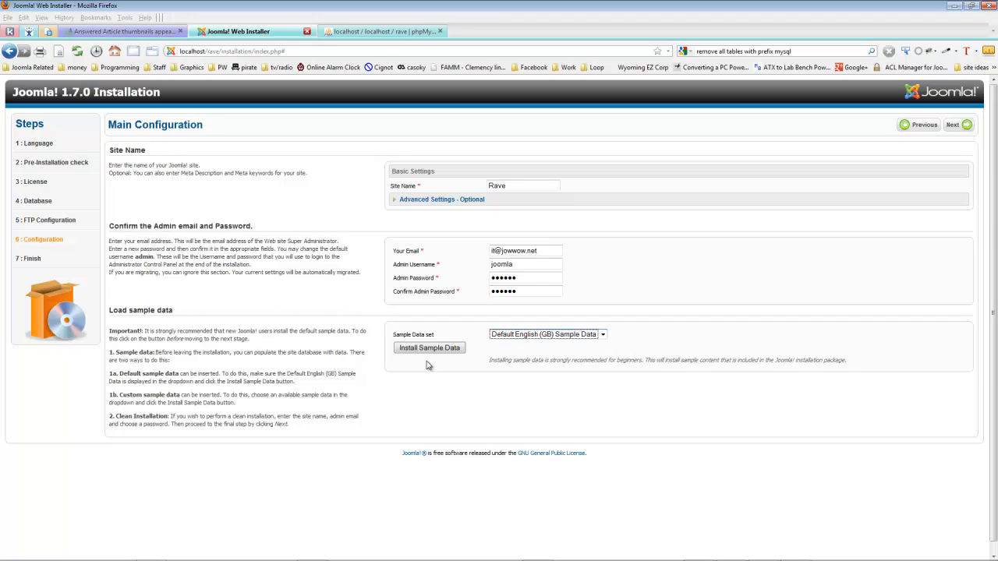
pyautogui.click(412, 352)
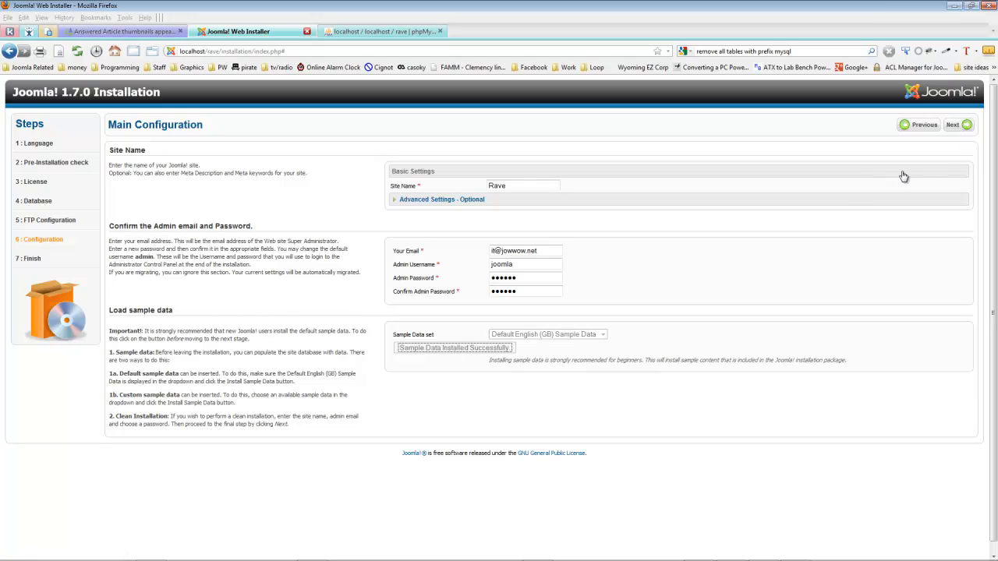
pyautogui.click(959, 127)
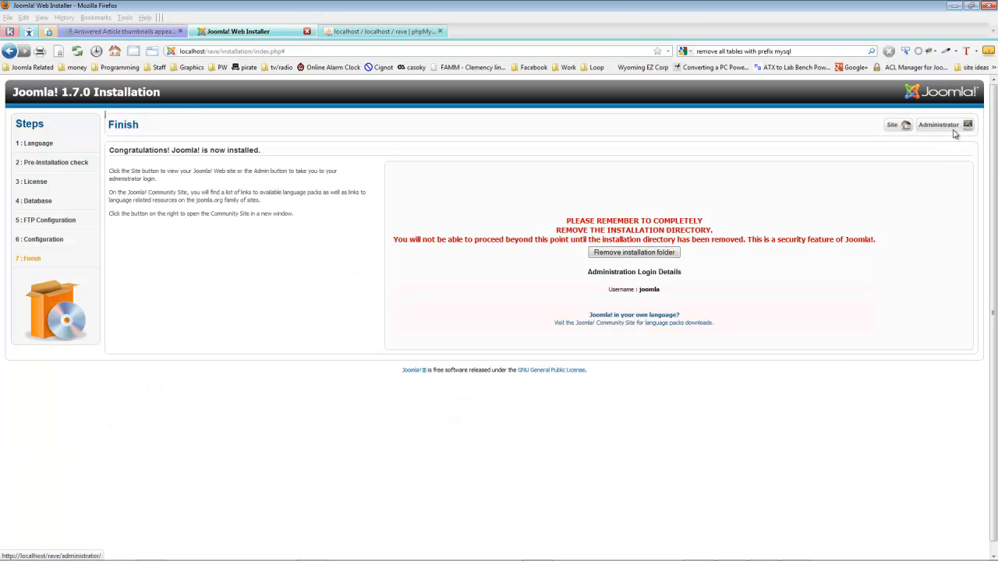
# Remove the installation folder and log in to the Rave site's administrator backend
pyautogui.click(662, 252)
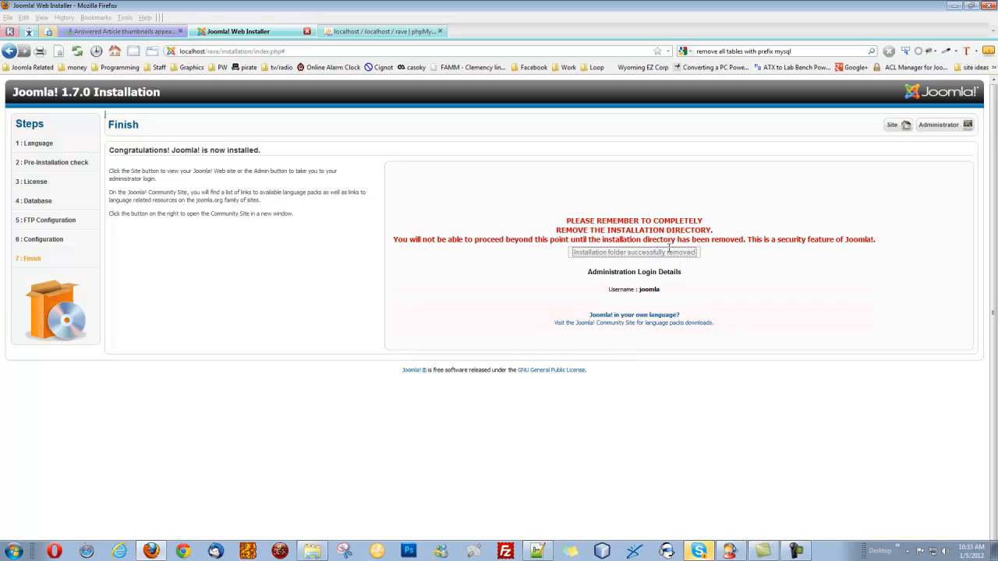
pyautogui.click(948, 126)
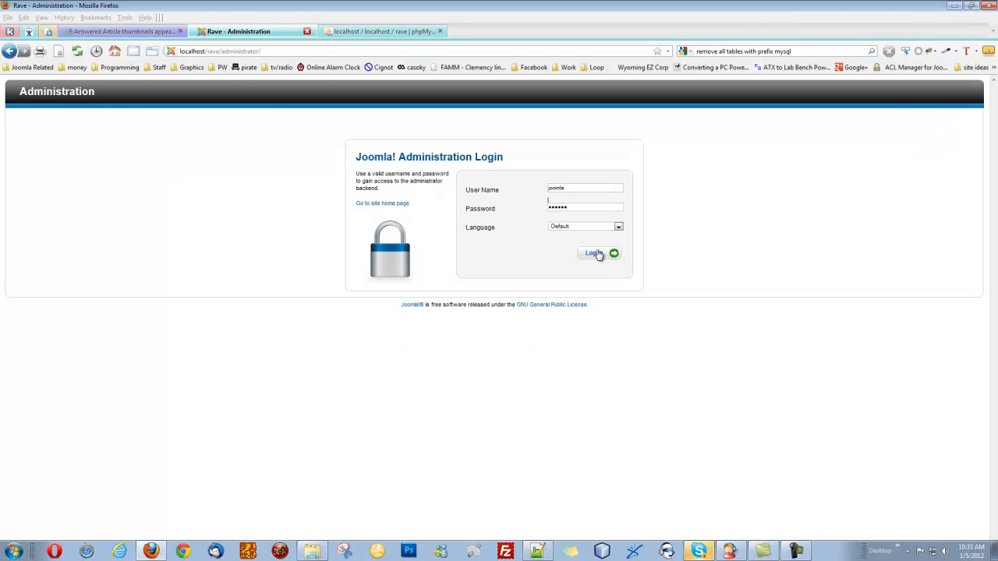
pyautogui.click(596, 254)
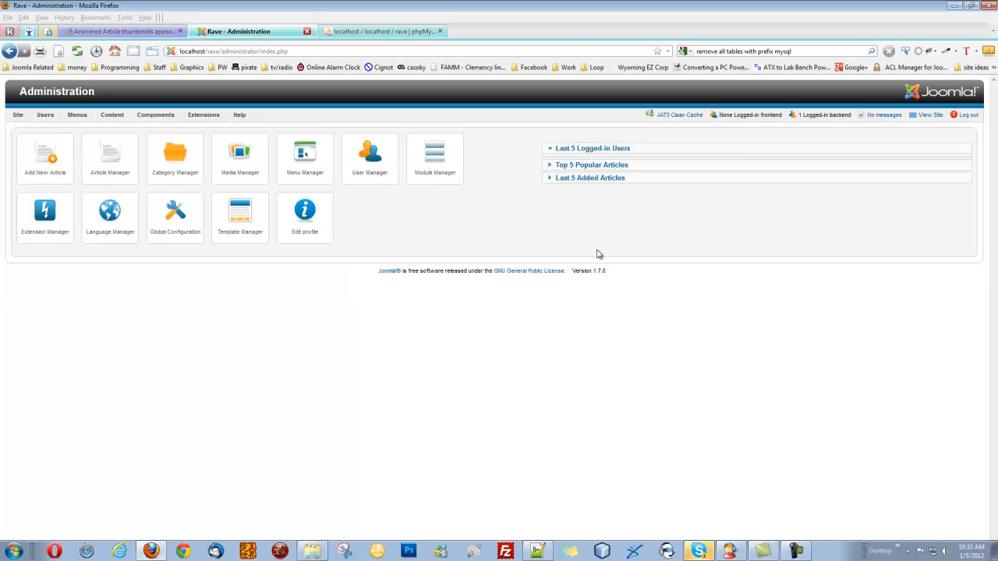
# Purge the Extension Manager's update cache, find updates and run the Joomla 1.7.3 update
pyautogui.click(213, 129)
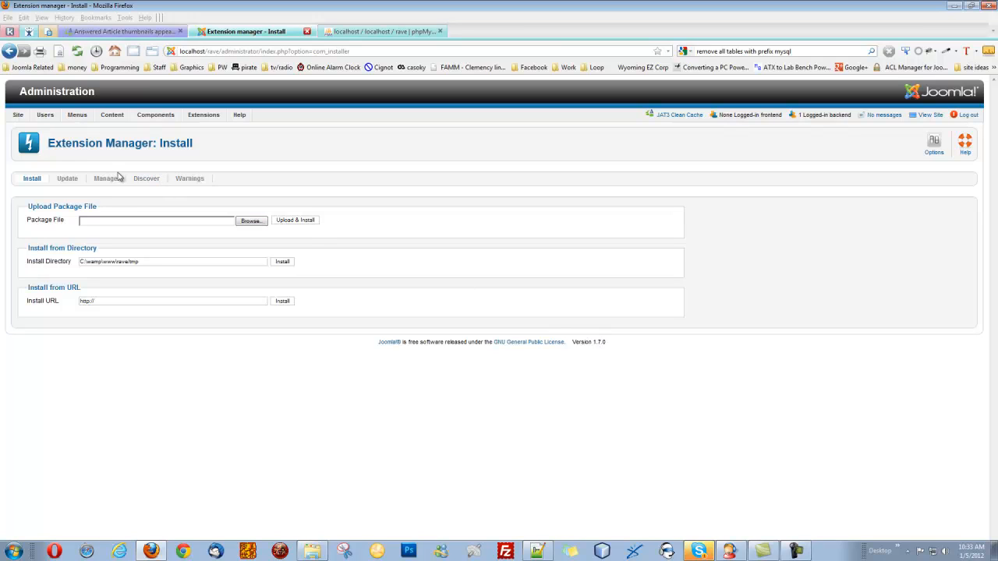
pyautogui.click(74, 180)
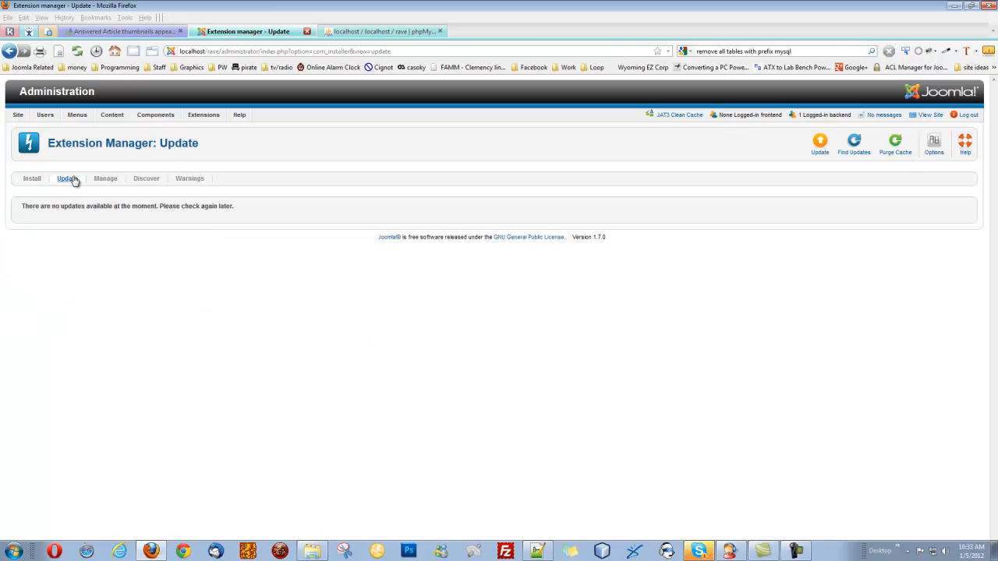
pyautogui.click(898, 145)
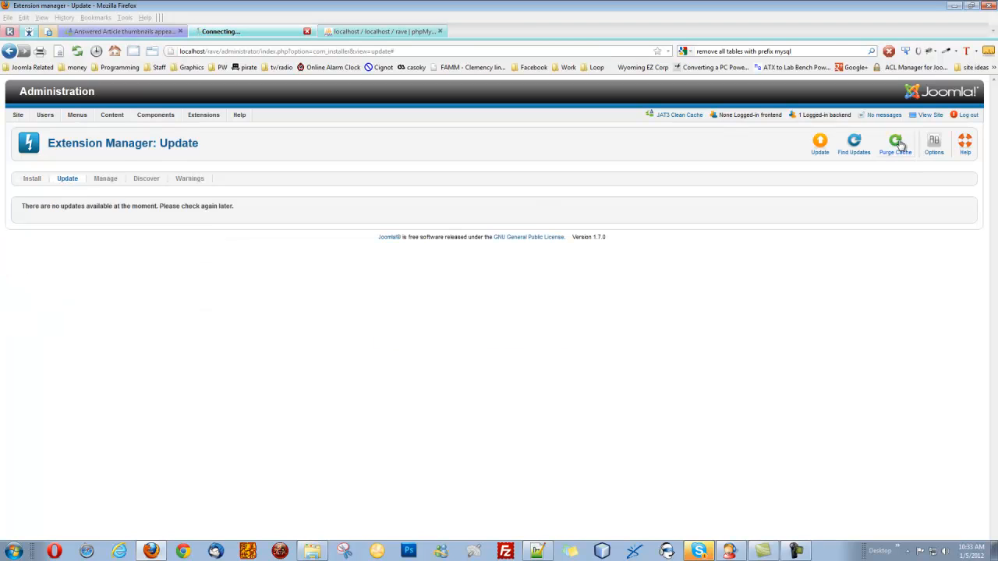
pyautogui.click(853, 145)
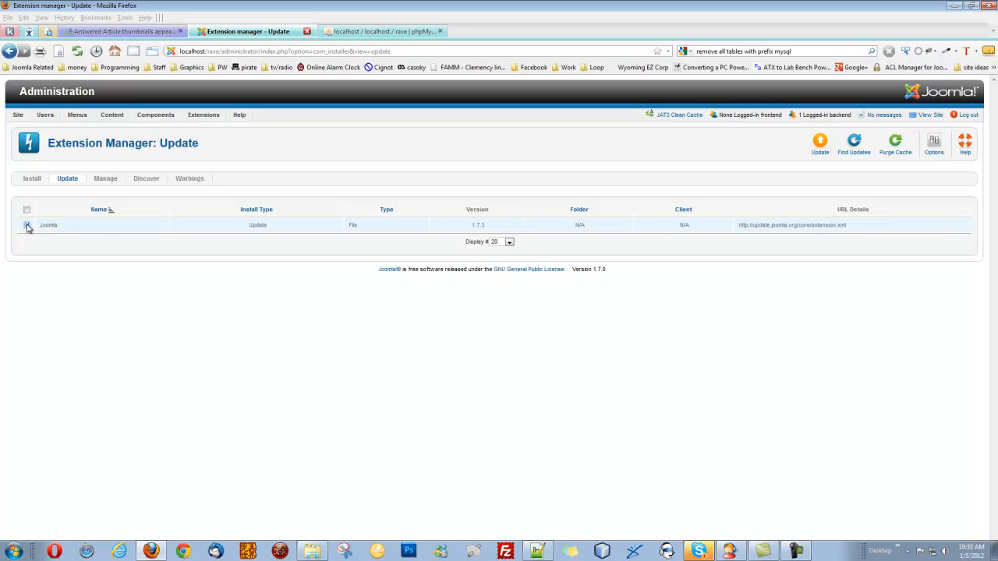
pyautogui.click(27, 225)
pyautogui.click(820, 145)
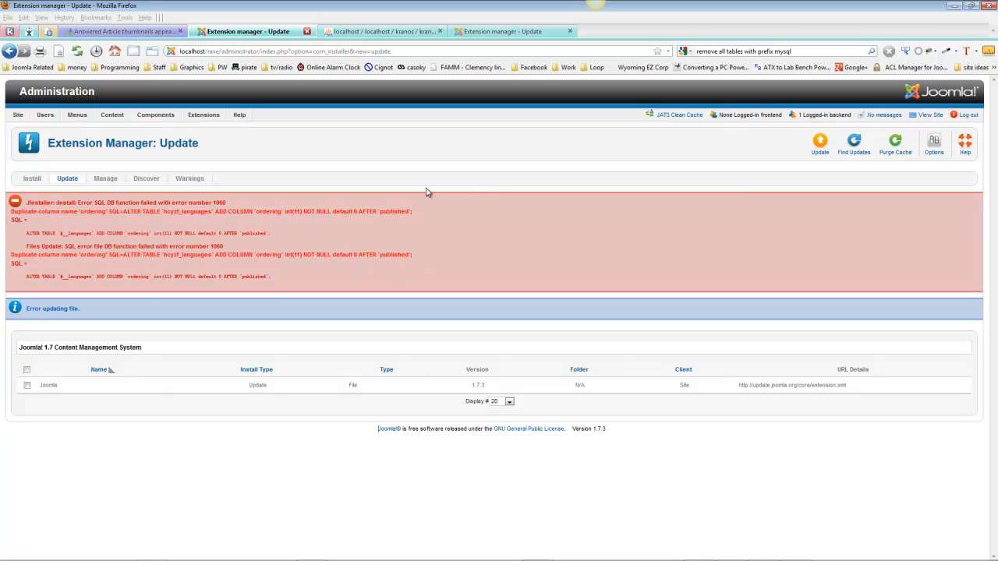
# Return to phpMyAdmin and switch from the kranos database to the rave database
pyautogui.click(383, 33)
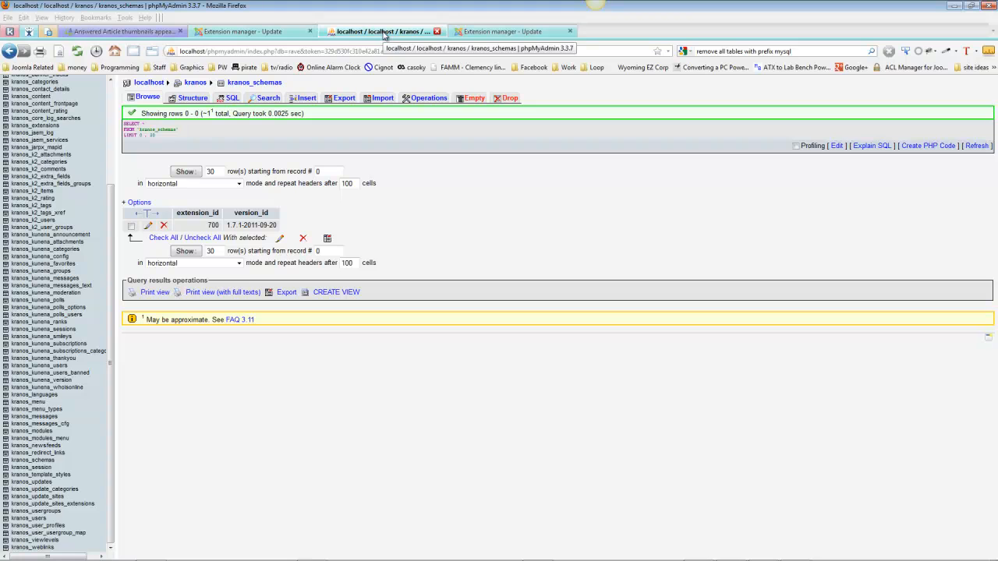
pyautogui.moveTo(110, 206); pyautogui.dragTo(115, 96)
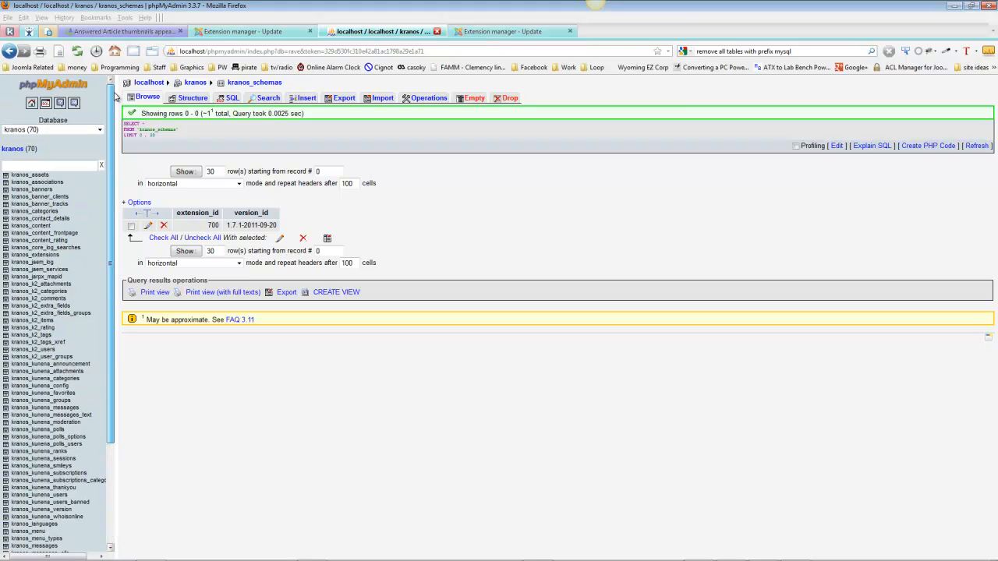
pyautogui.click(35, 130)
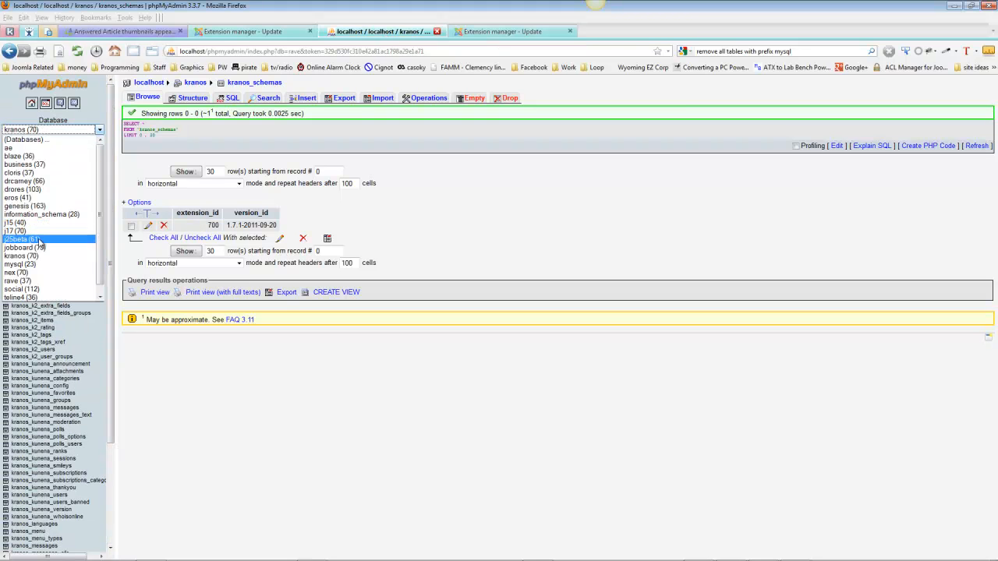
pyautogui.click(43, 281)
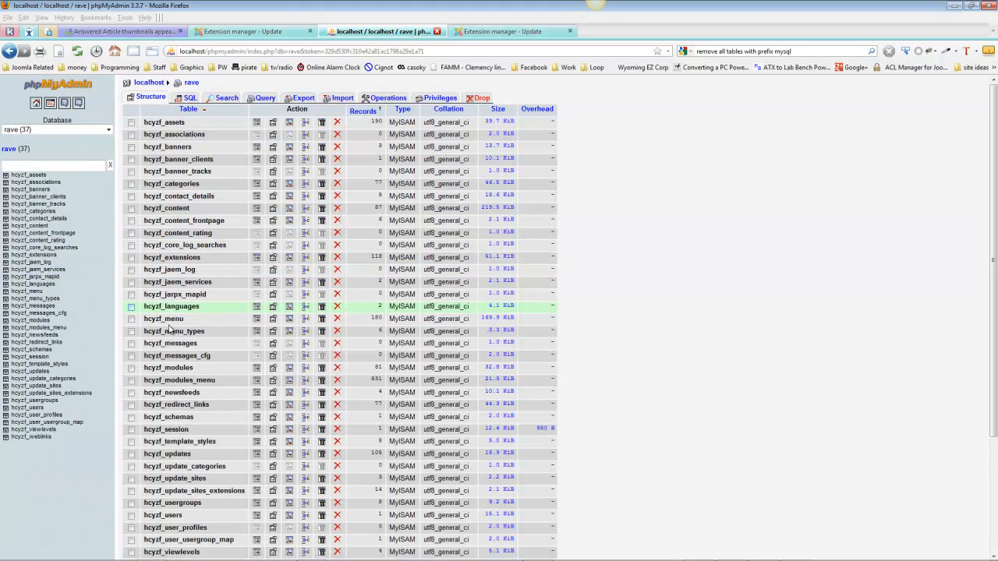
# Set version_id to 1.7.3-2011-11-10 for extension 700 in the hcyzf_schemas table and save the row
pyautogui.click(255, 420)
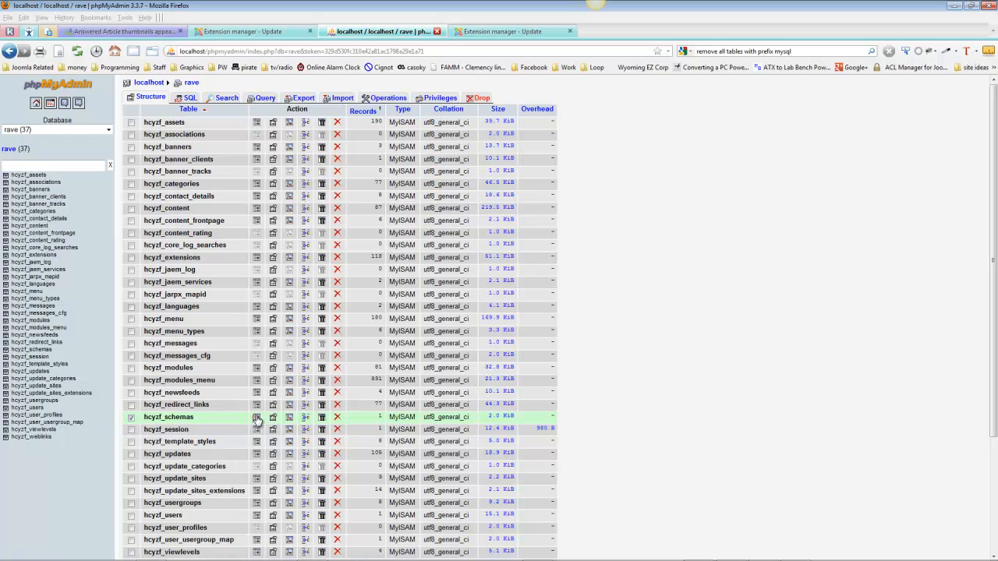
pyautogui.click(256, 420)
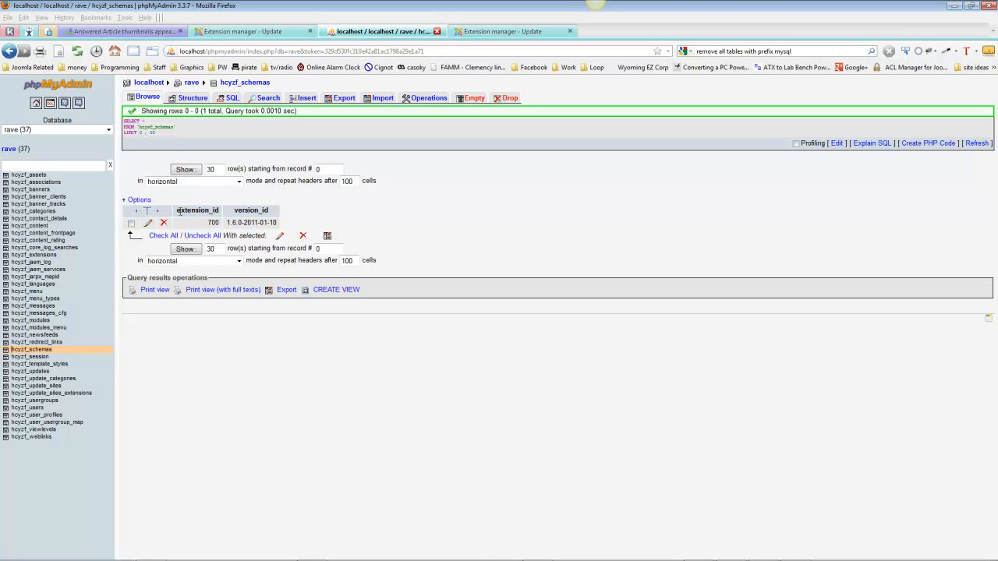
pyautogui.click(149, 224)
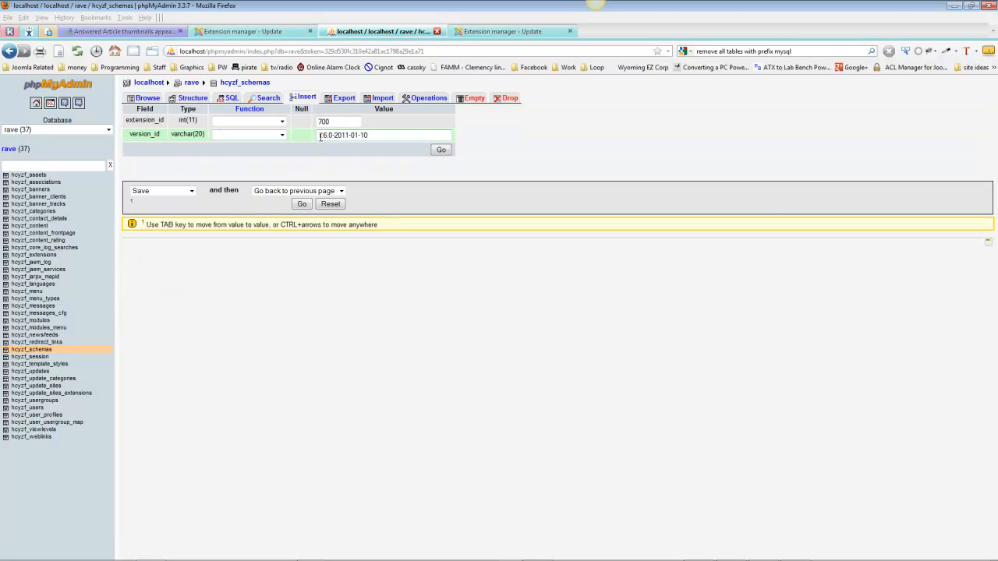
pyautogui.moveTo(320, 136); pyautogui.dragTo(431, 138)
pyautogui.press('BackSpace')
pyautogui.press('BackSpace')
pyautogui.write('1.7.3-2011-11-10')
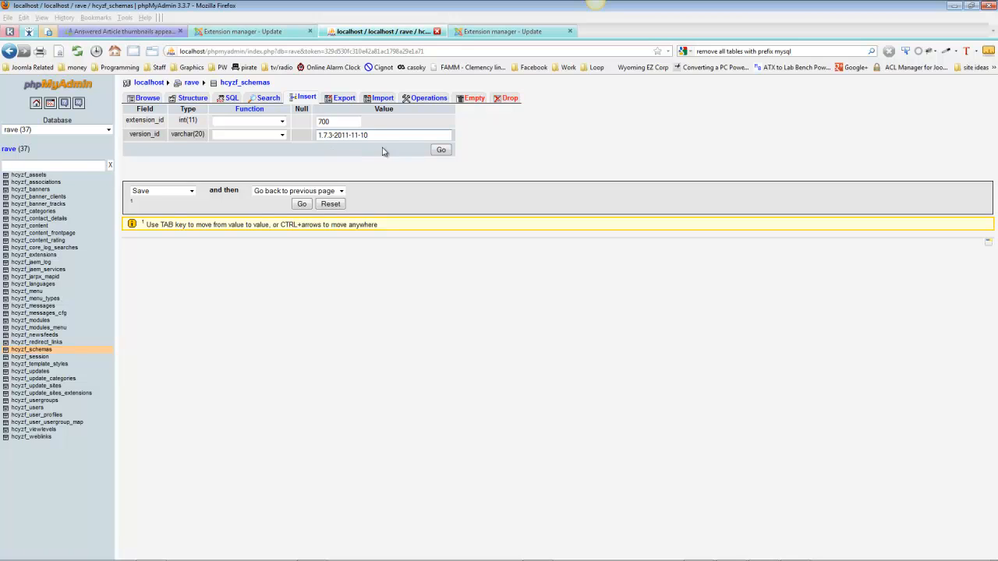
pyautogui.click(440, 151)
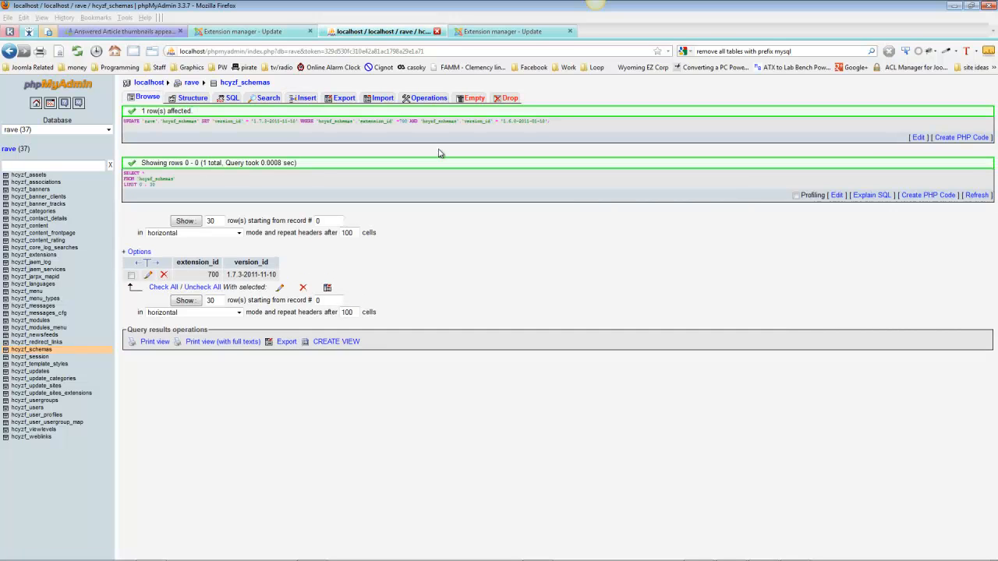
# Return to the Rave administrator, open the JoomArt Extensions Manager after logging back in, and save its general repository settings
pyautogui.click(241, 31)
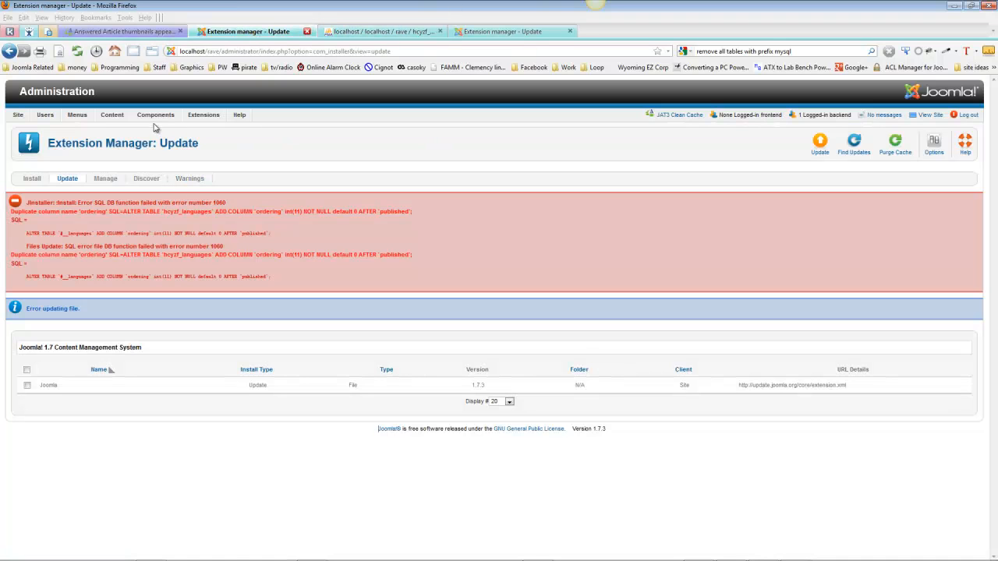
pyautogui.moveTo(155, 117)
pyautogui.click(167, 155)
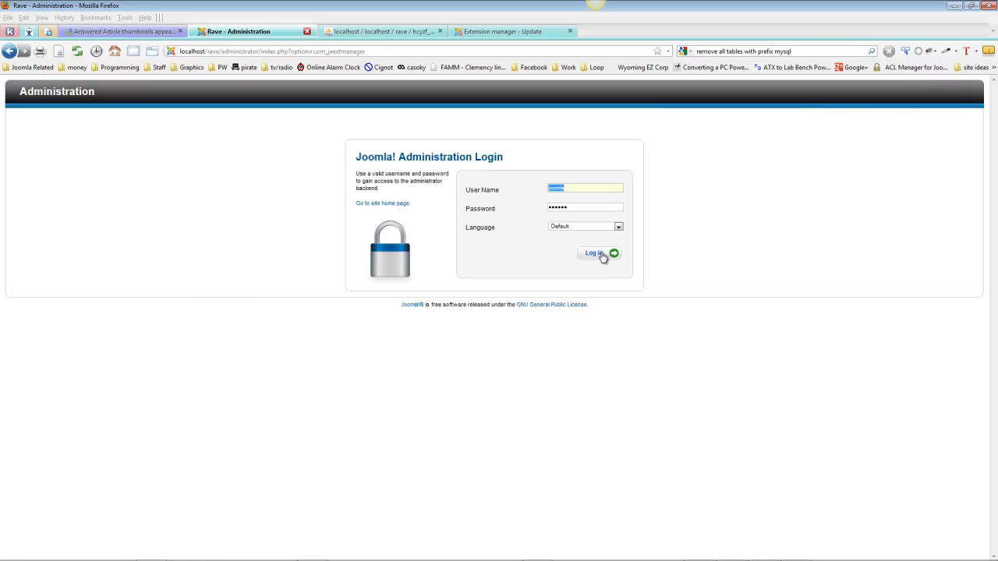
pyautogui.click(601, 256)
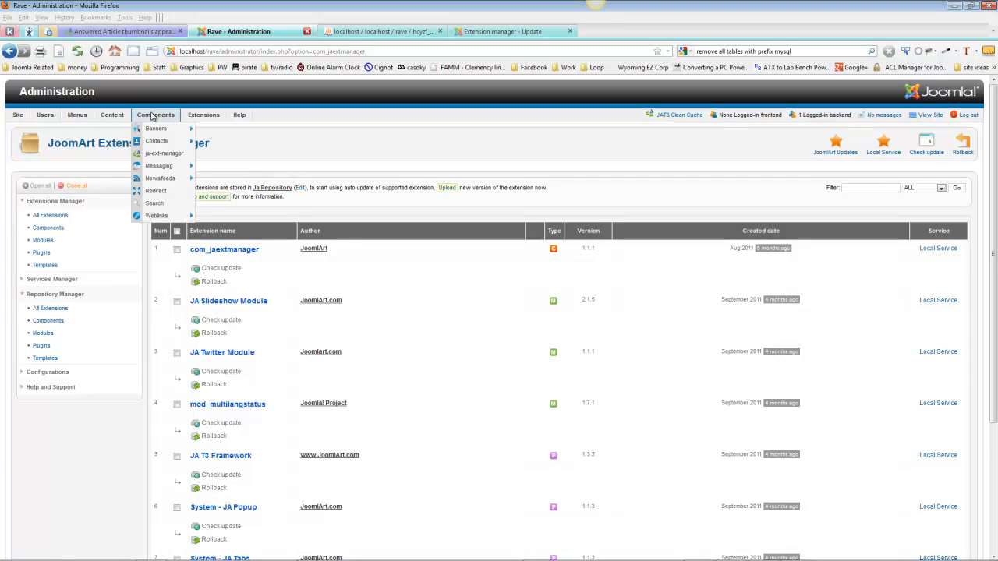
pyautogui.click(302, 195)
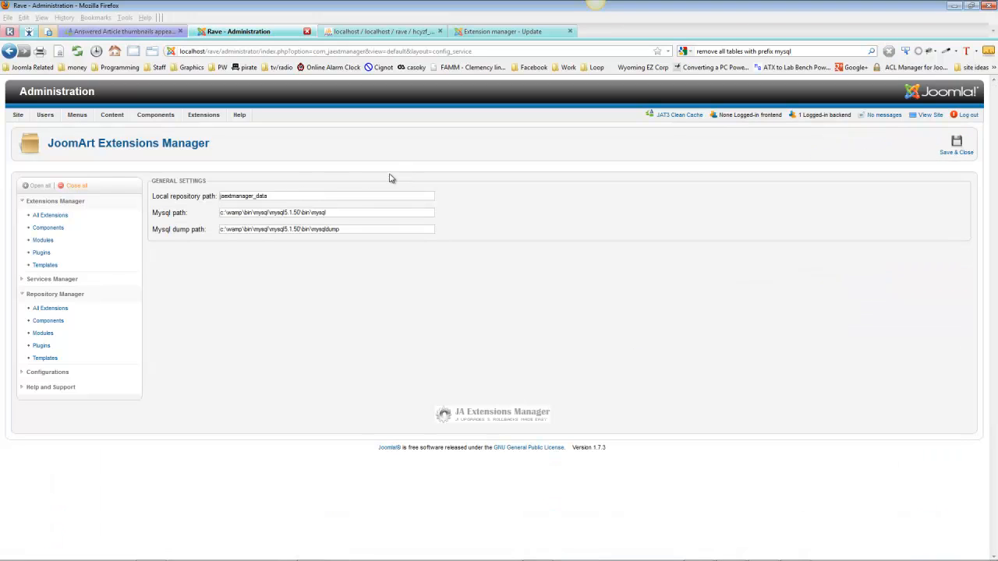
pyautogui.click(959, 145)
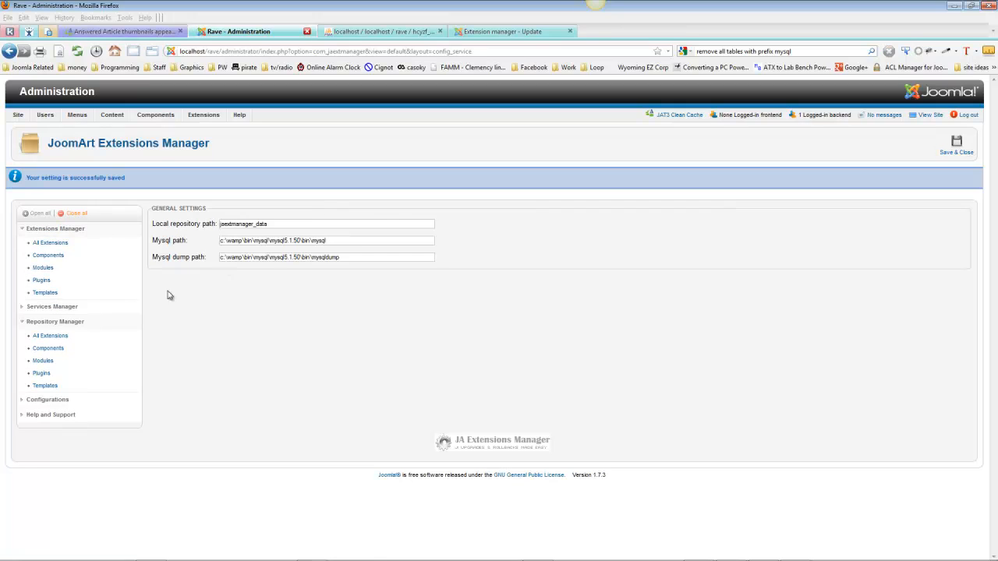
# Enter the account username and password for the JoomlArt Updates service in the Services Manager and save the configuration
pyautogui.click(33, 310)
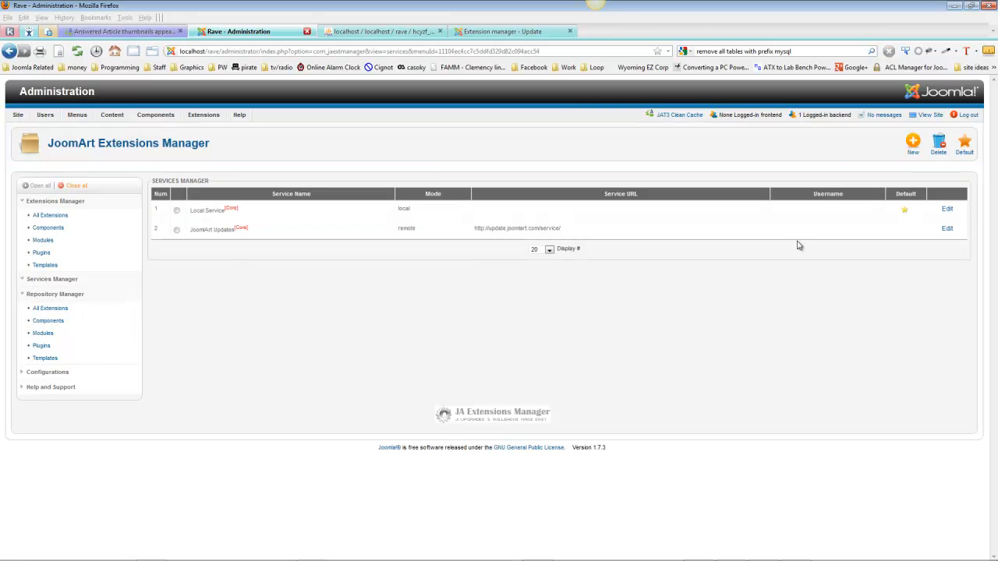
pyautogui.click(946, 228)
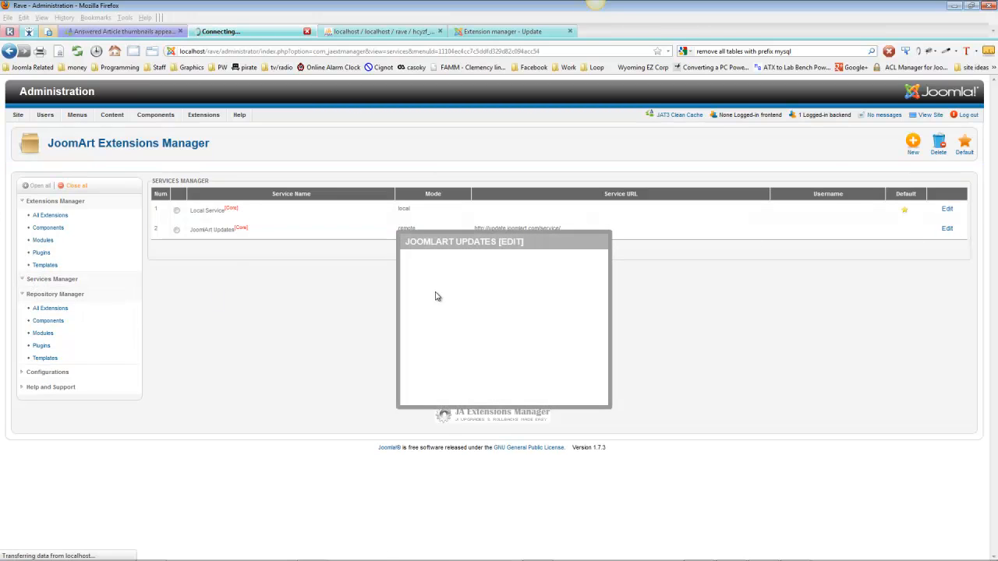
pyautogui.moveTo(491, 340); pyautogui.dragTo(418, 340)
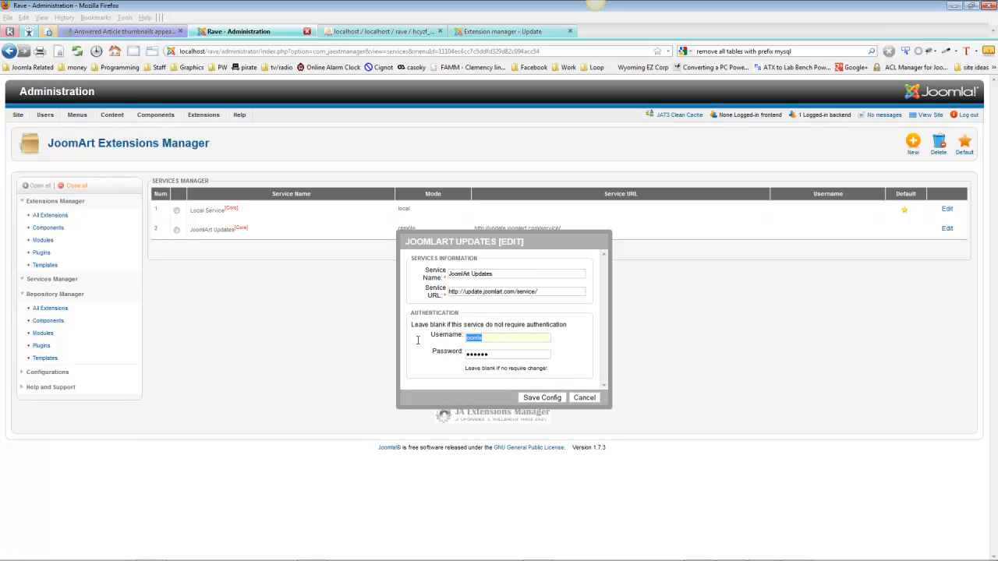
pyautogui.write('n6rej')
pyautogui.press('Tab')
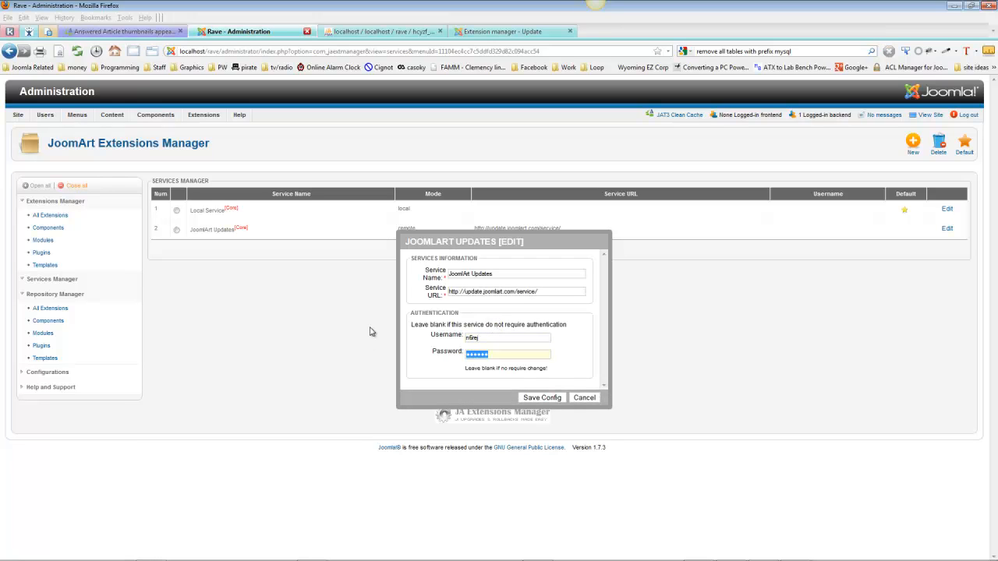
pyautogui.write('••')
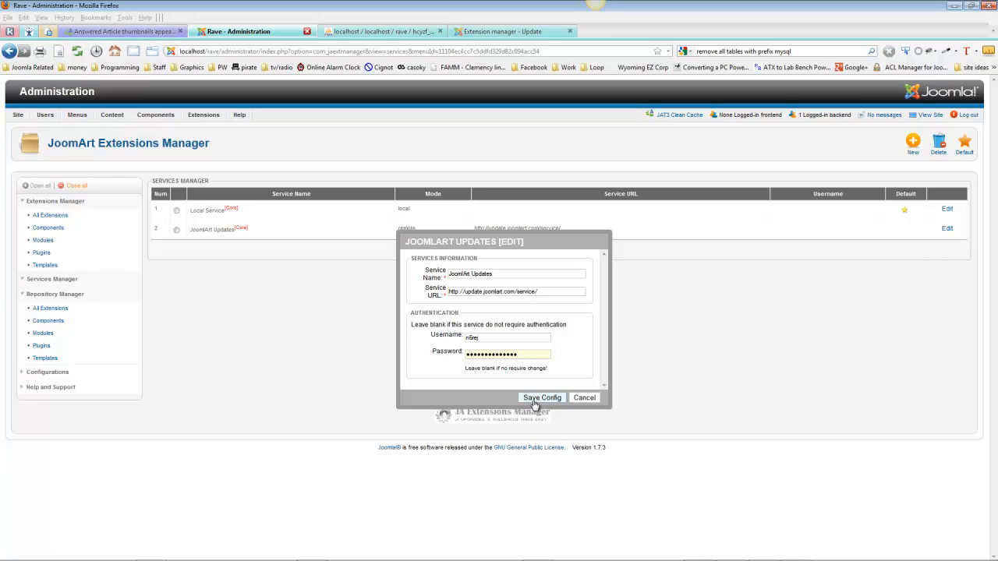
pyautogui.click(536, 399)
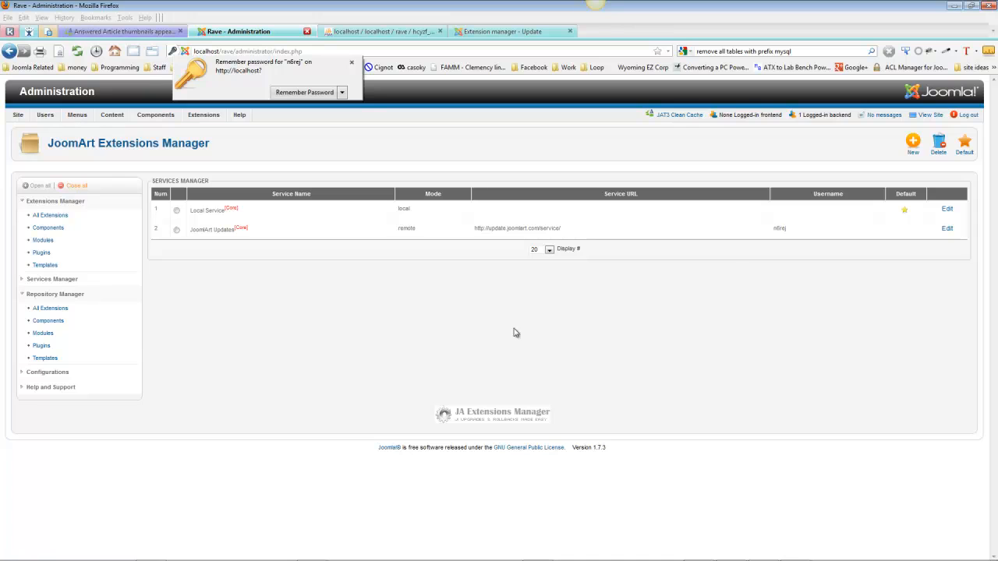
# Filter the full extensions list by "ja" and assign the JoomlArt Updates service to all the listed extensions
pyautogui.click(50, 215)
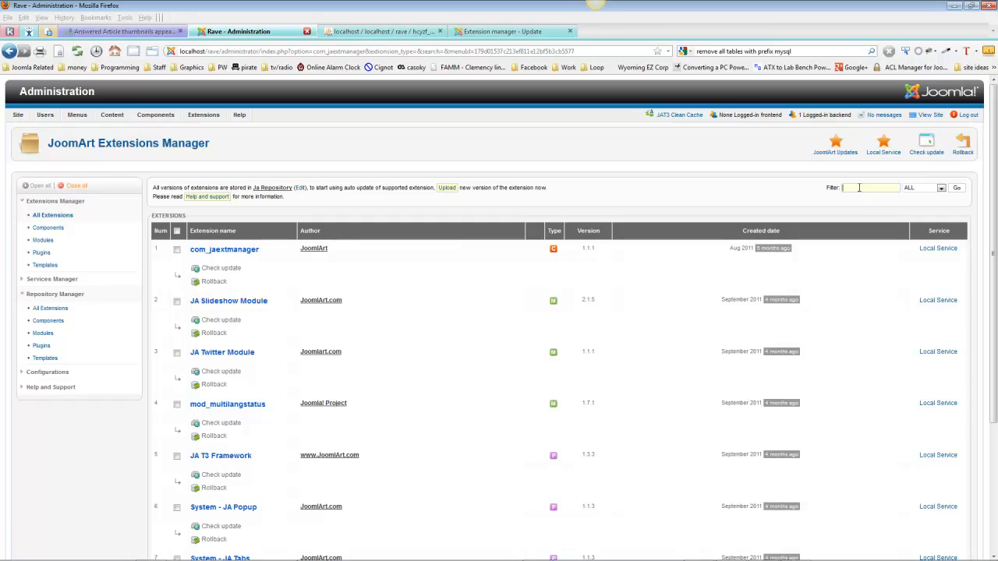
pyautogui.click(859, 188)
pyautogui.write('ja')
pyautogui.press('Return')
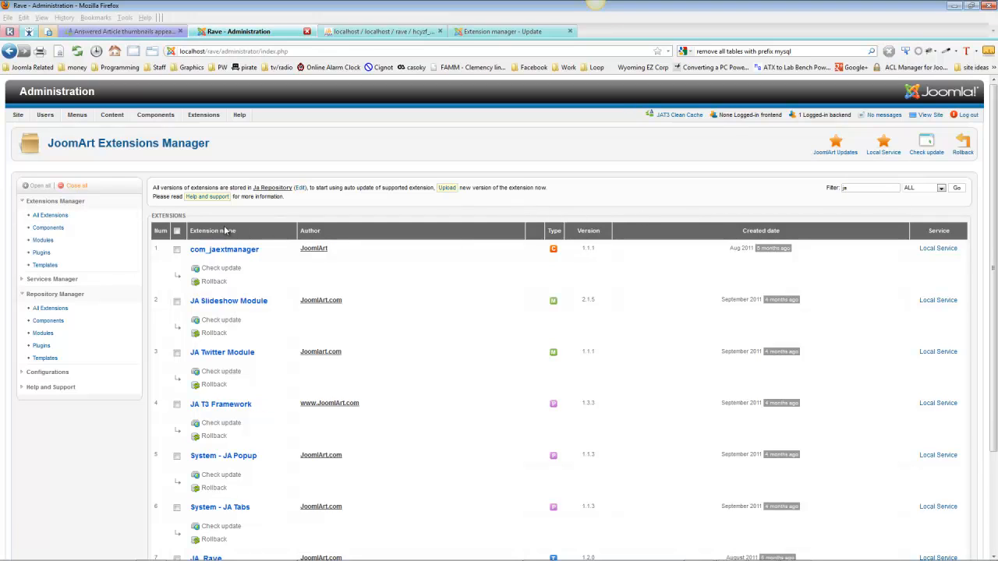
pyautogui.click(177, 232)
pyautogui.click(838, 148)
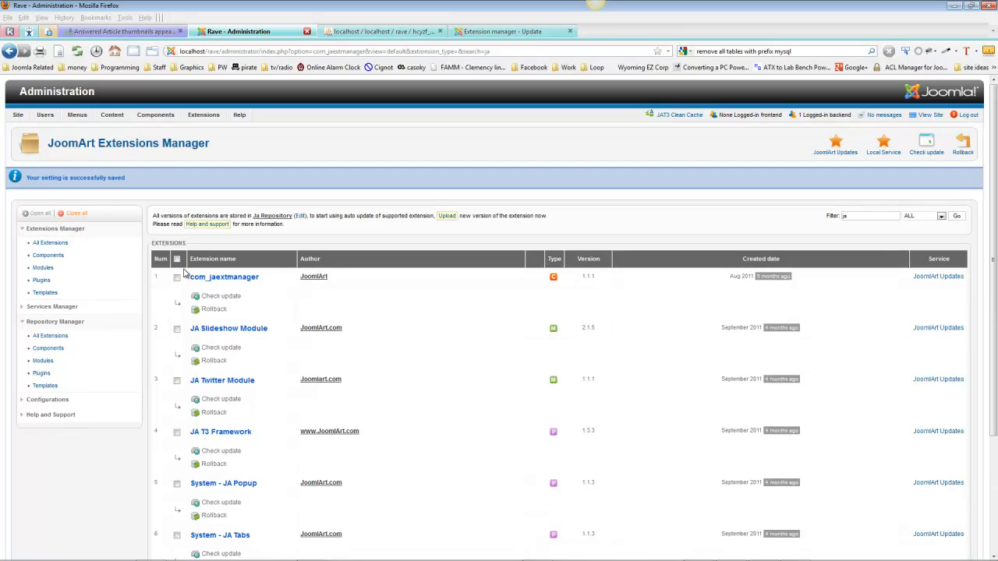
# Check all listed extensions for updates, and upgrade com_jaextmanager to 1.1.2 and JA Slideshow Module to 2.2.2 with the default notes
pyautogui.click(177, 260)
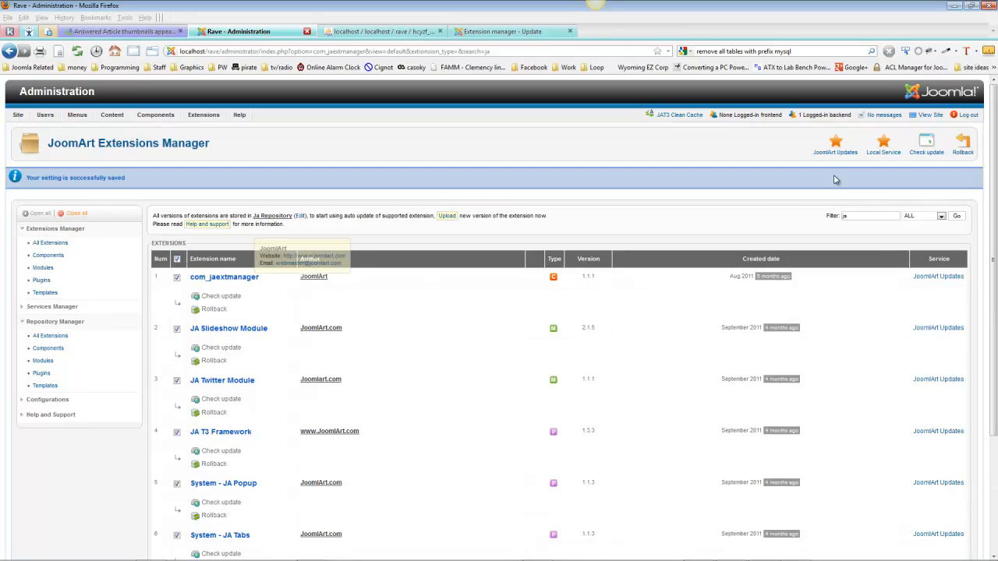
pyautogui.click(926, 140)
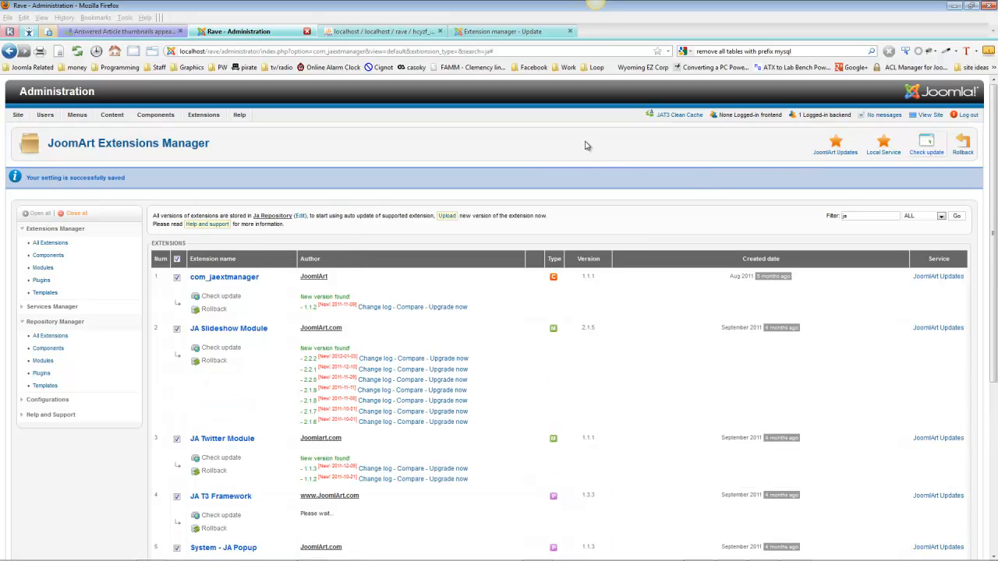
pyautogui.click(450, 307)
pyautogui.click(481, 335)
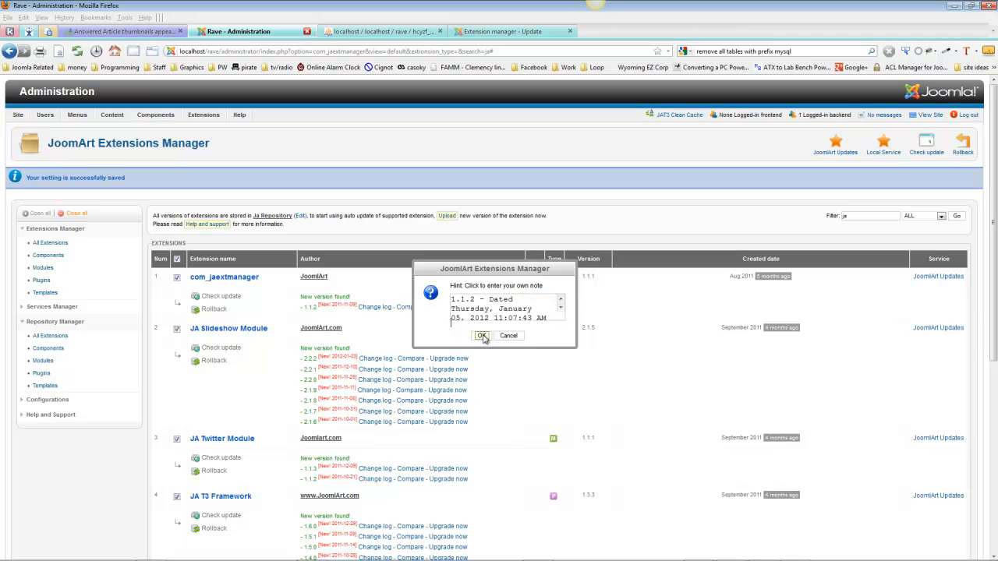
pyautogui.click(444, 360)
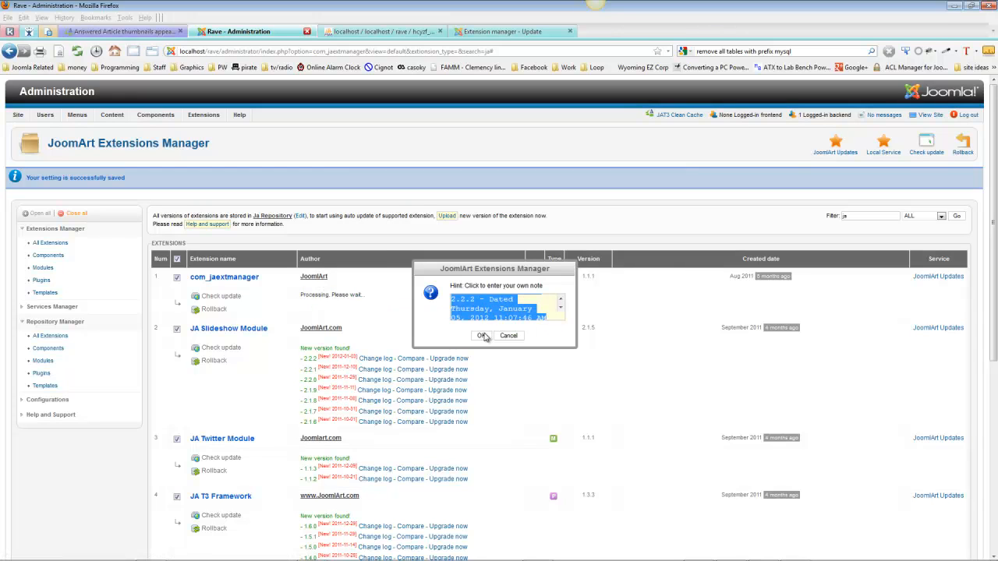
pyautogui.click(483, 336)
# Upgrade JA Twitter Module to 1.1.3, JA T3 Framework to 1.6.0 and System - JA Popup to 1.1.4, accepting the default notes
pyautogui.scroll(-3, 484, 349)
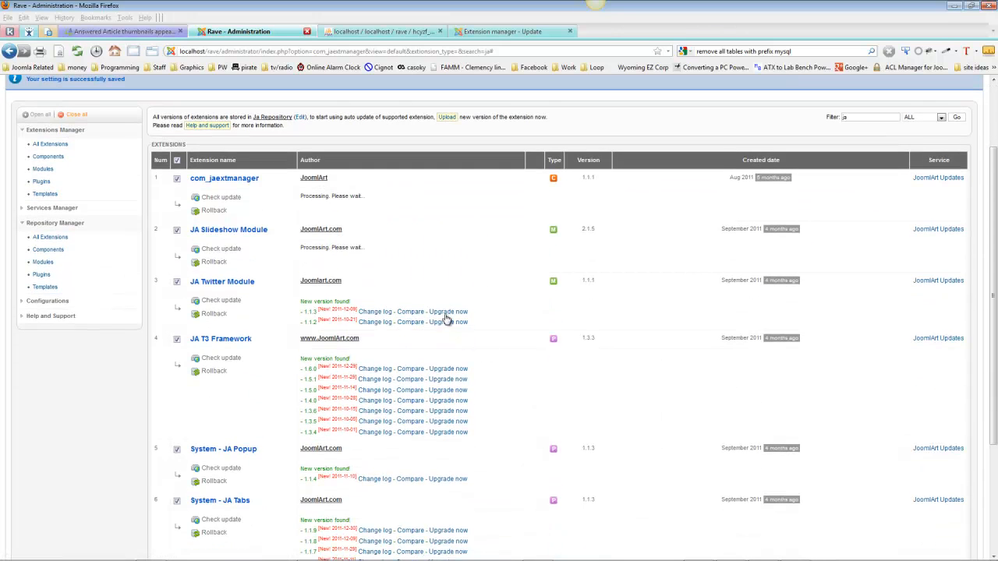
pyautogui.click(450, 311)
pyautogui.click(481, 335)
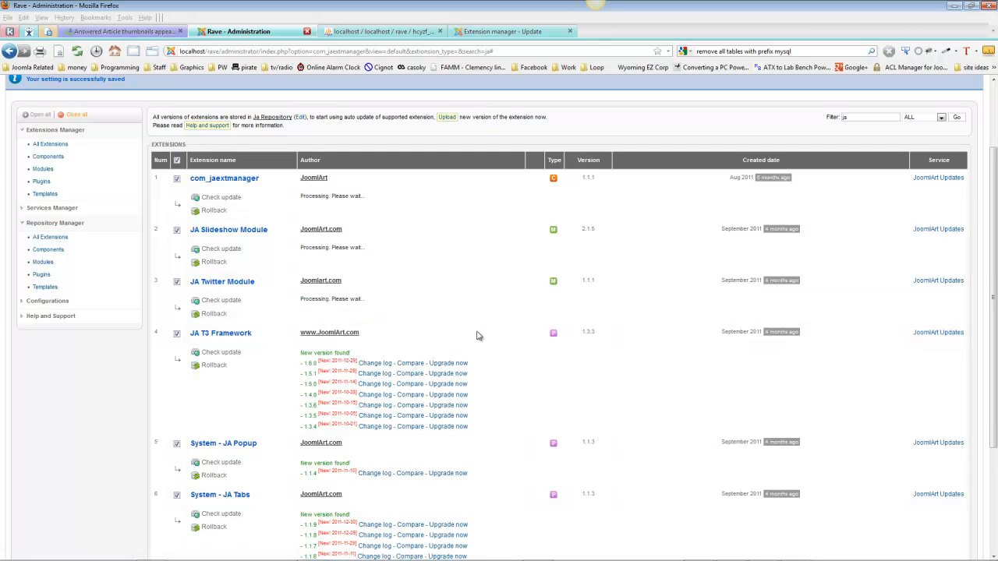
pyautogui.click(457, 363)
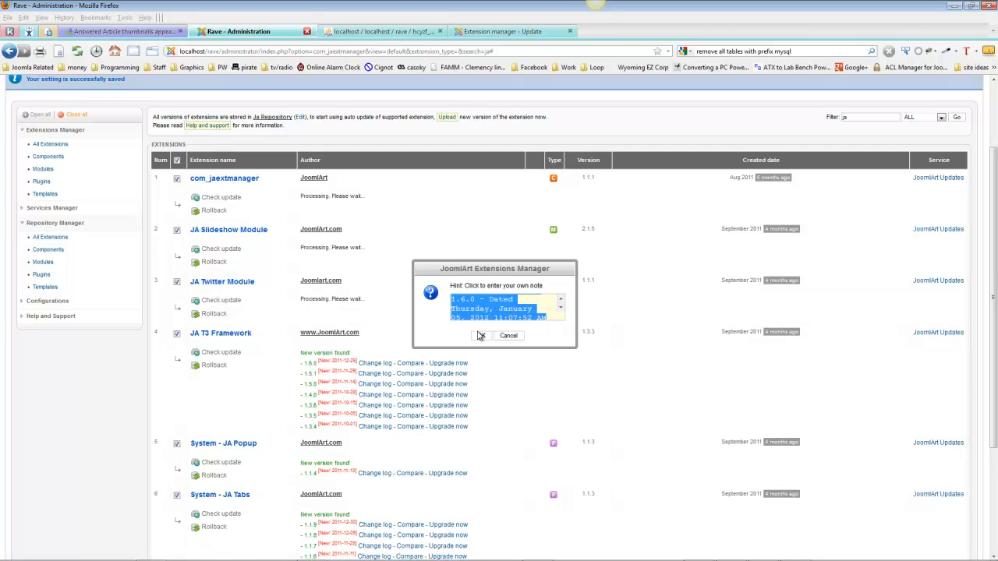
pyautogui.click(481, 335)
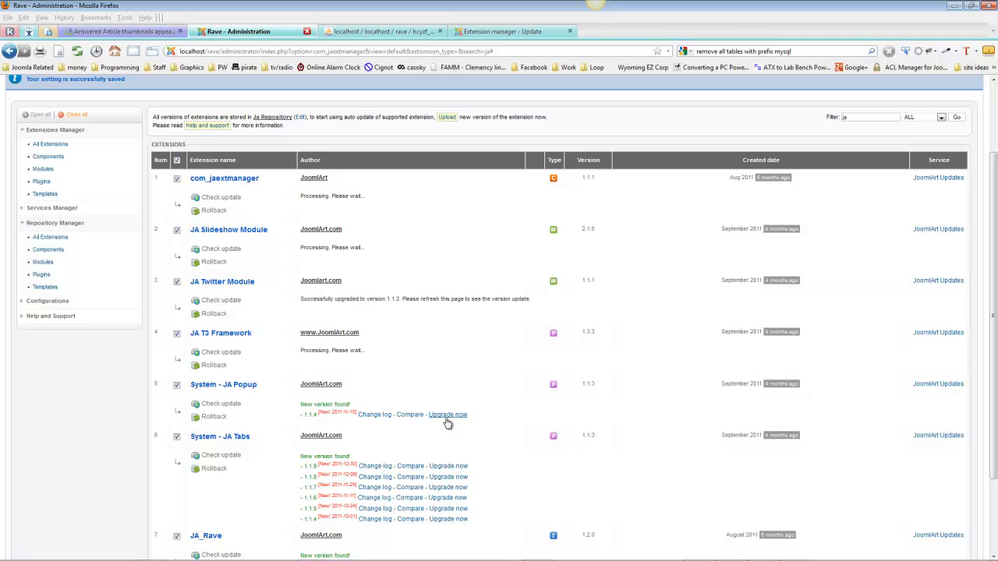
pyautogui.click(449, 415)
pyautogui.click(481, 336)
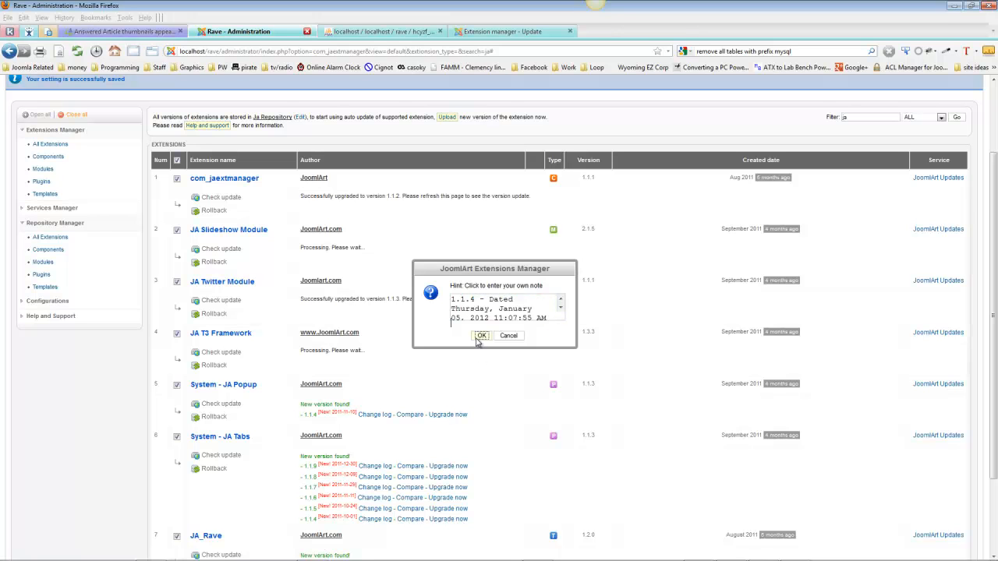
# Upgrade System - JA Tabs to 1.1.9 and the JA_Rave template to 1.2.1, accepting the default notes
pyautogui.scroll(-2, 445, 349)
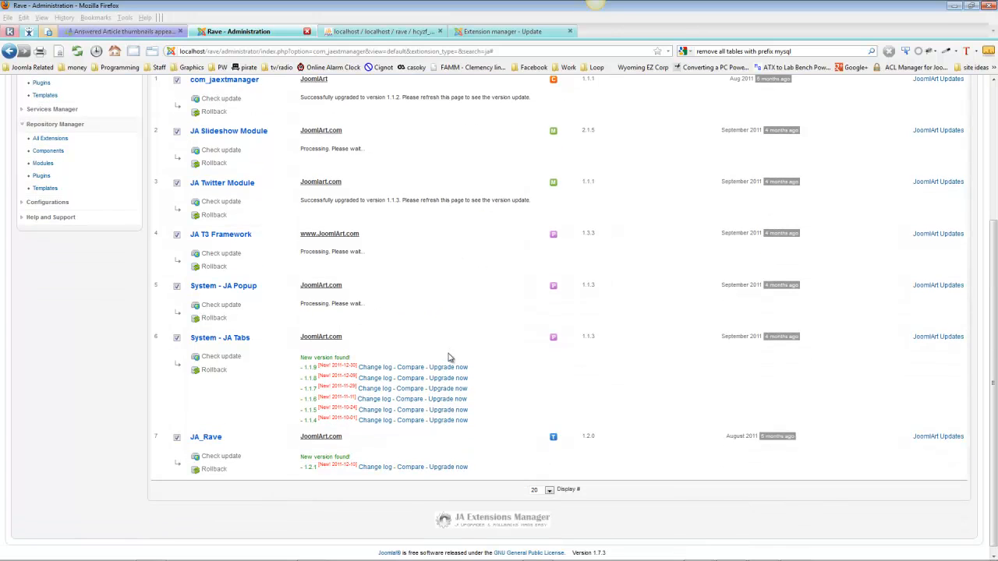
pyautogui.click(458, 367)
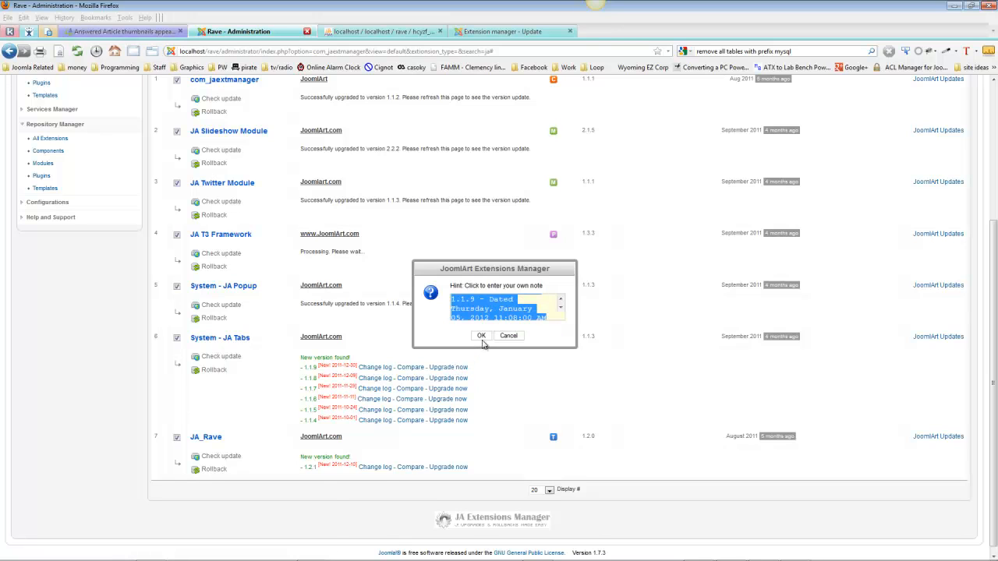
pyautogui.click(479, 337)
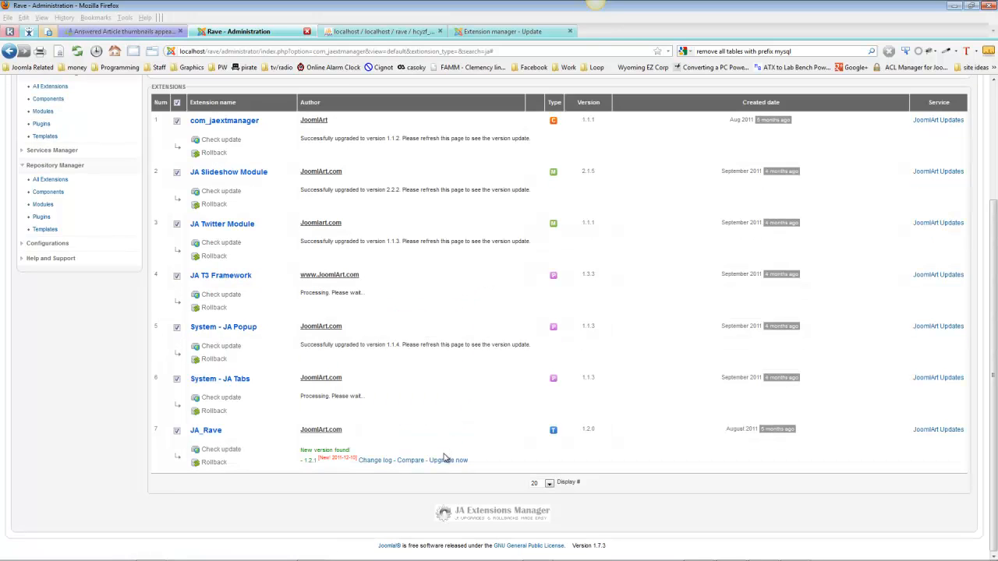
pyautogui.click(448, 461)
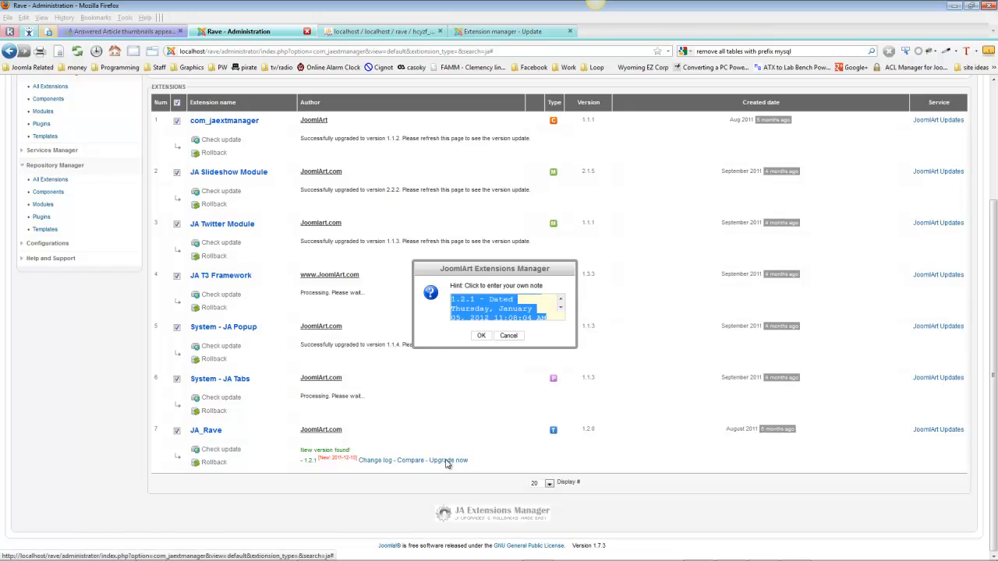
pyautogui.click(481, 336)
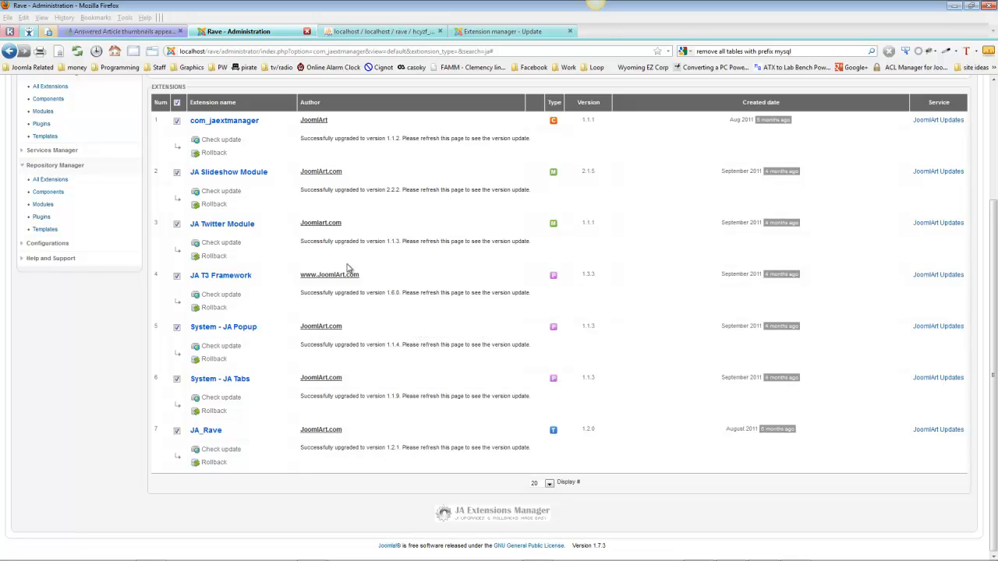
pyautogui.scroll(4, 657, 367)
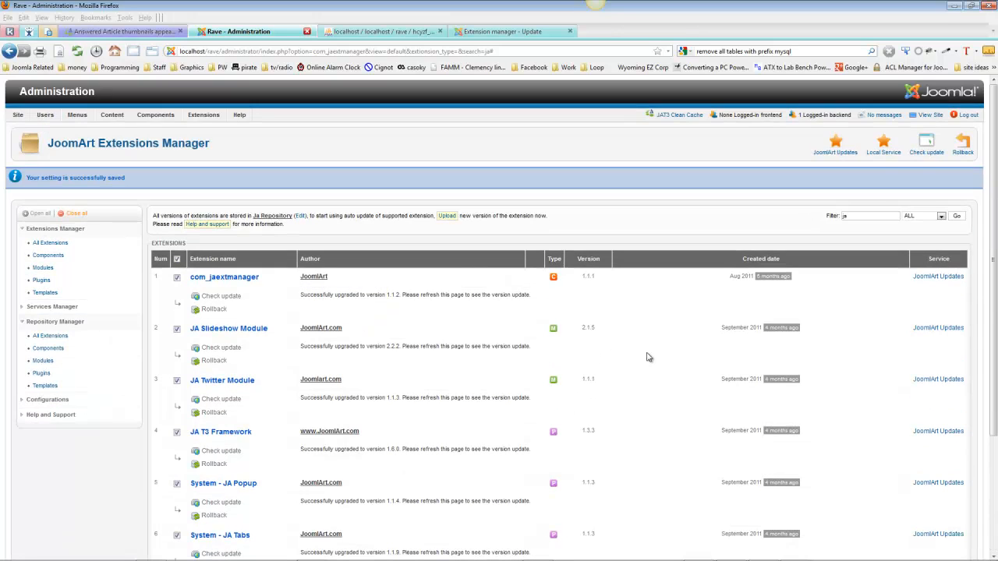